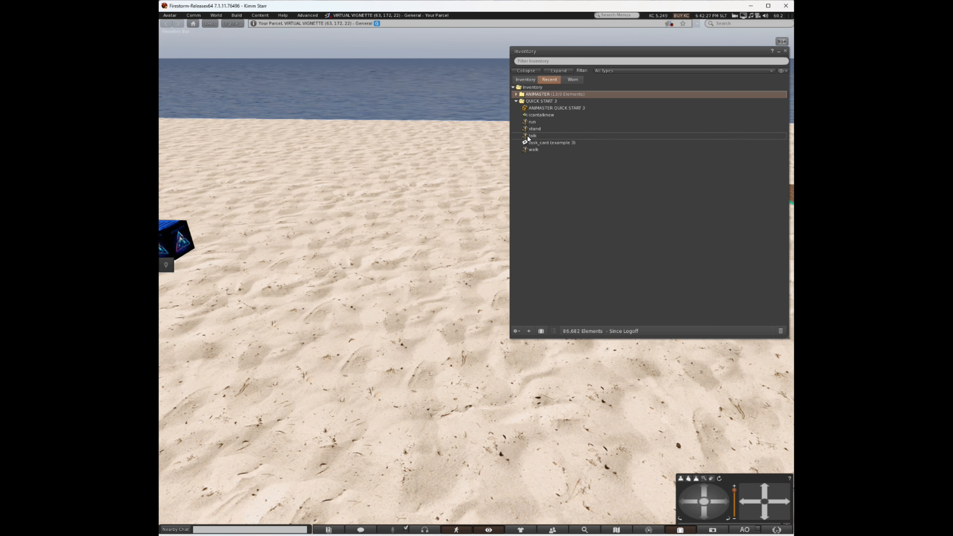
Place the ANIMASTER QUICK START 3 set from the inventory on the beach and close the inventory.
drag(525, 108, 498, 142)
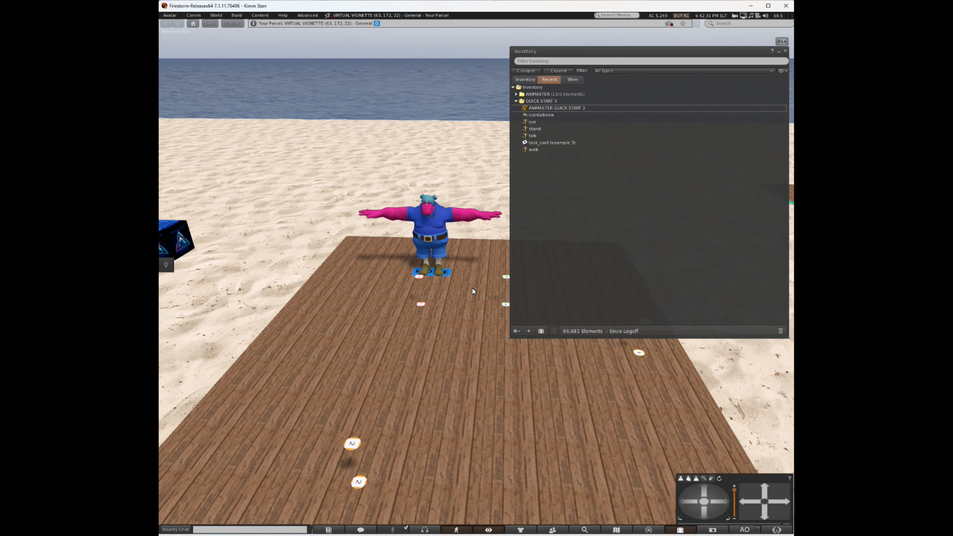
click(786, 51)
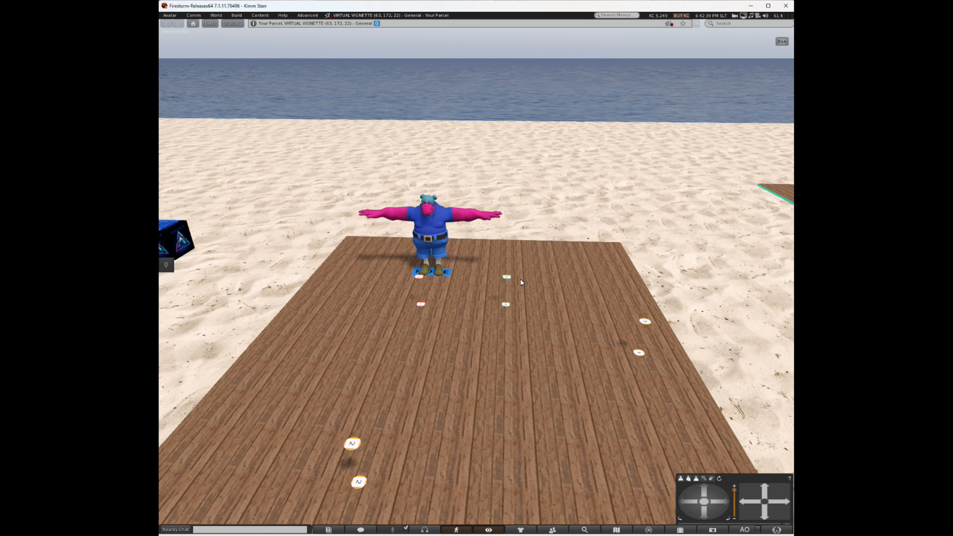
scroll(447, 271, down, 3)
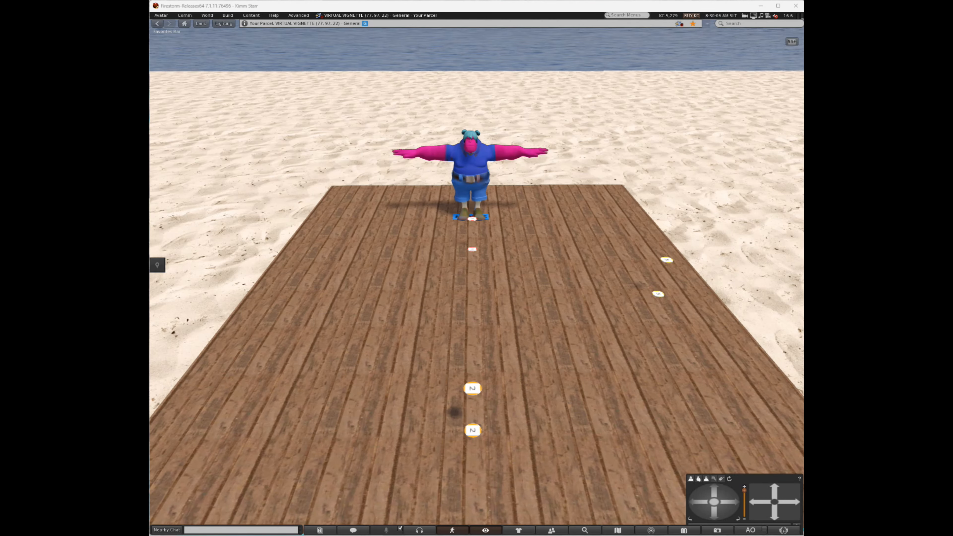
Open the blue-and-pink monster for editing and turn on its Animated Mesh feature.
right_click(476, 155)
click(492, 172)
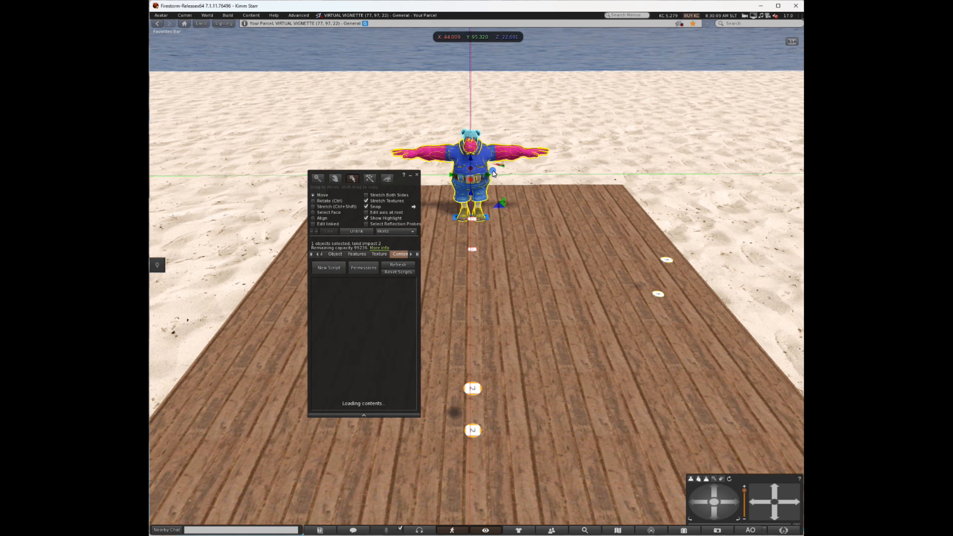
drag(386, 171, 326, 149)
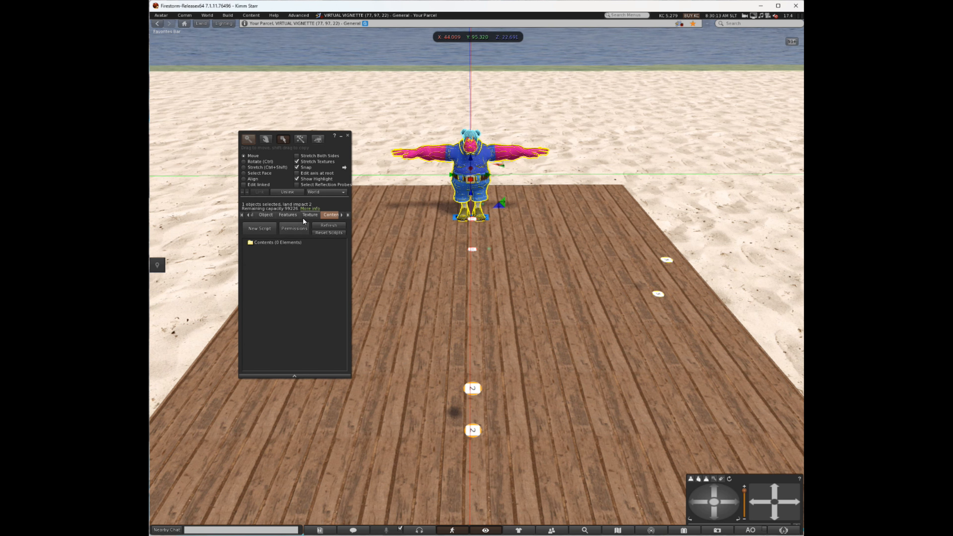
click(288, 215)
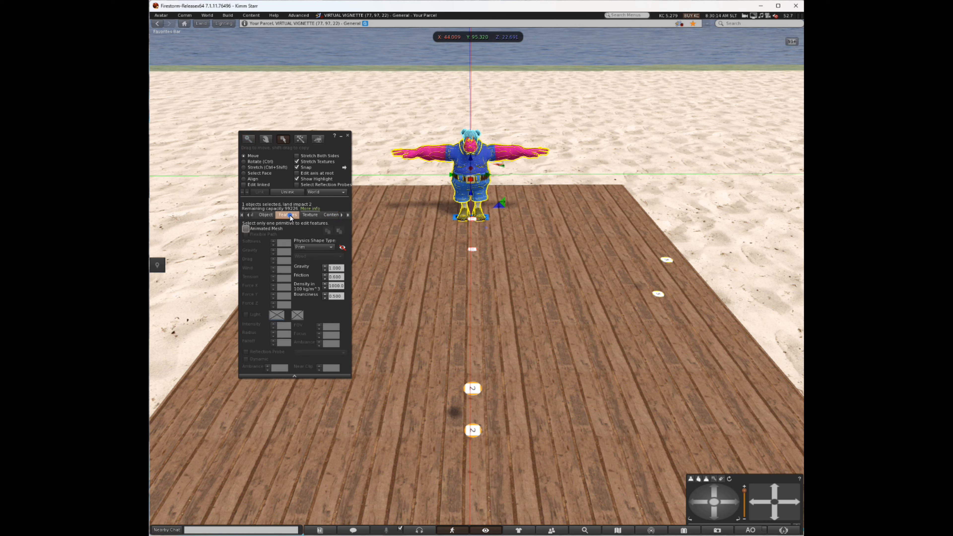
click(246, 229)
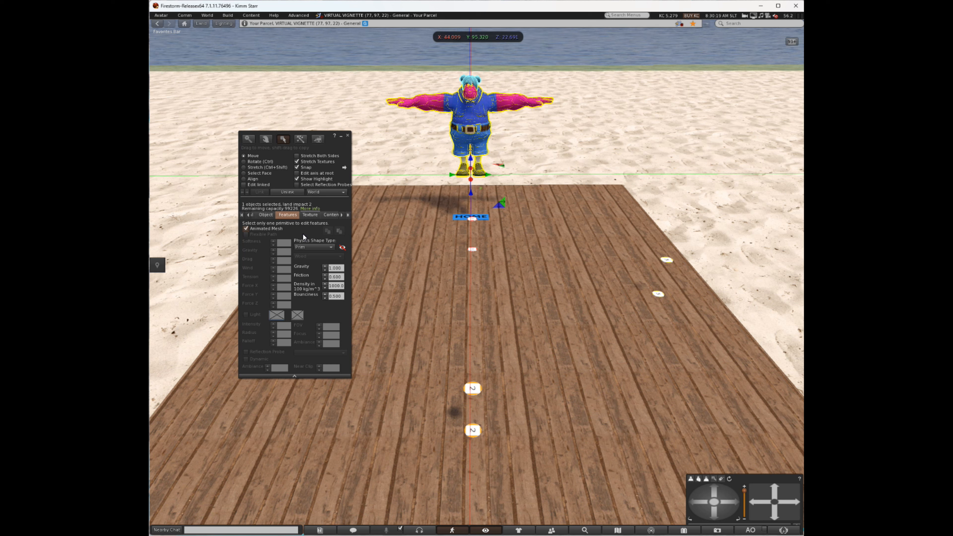
Add the SET_HOVER_HEIGHT script from the ANIMASTER inventory folder to the monster's contents and close both windows.
click(328, 214)
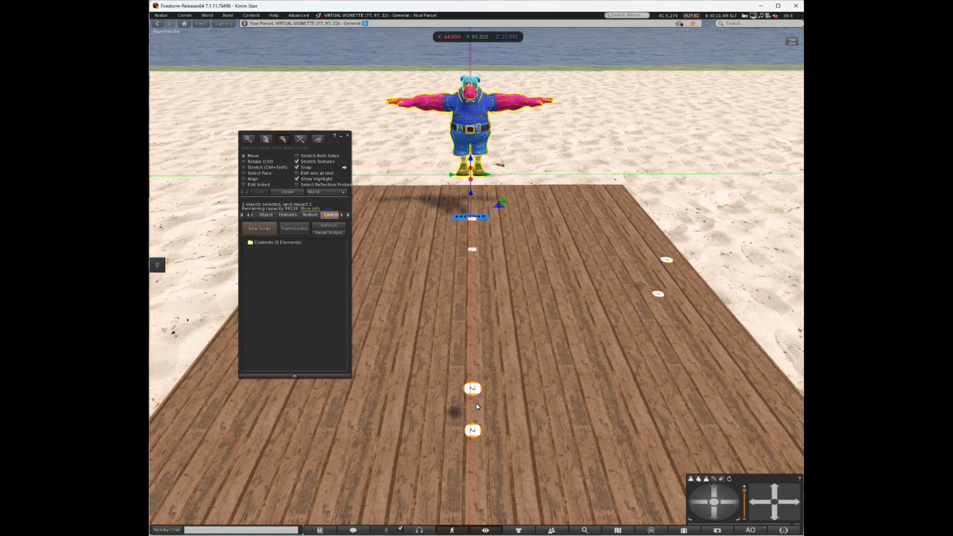
click(679, 529)
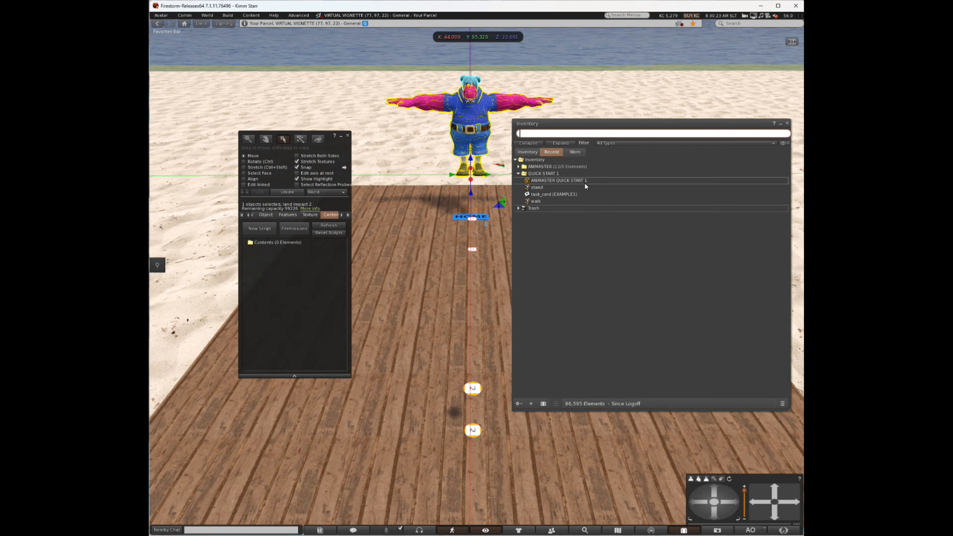
click(518, 172)
click(518, 167)
drag(536, 234, 305, 270)
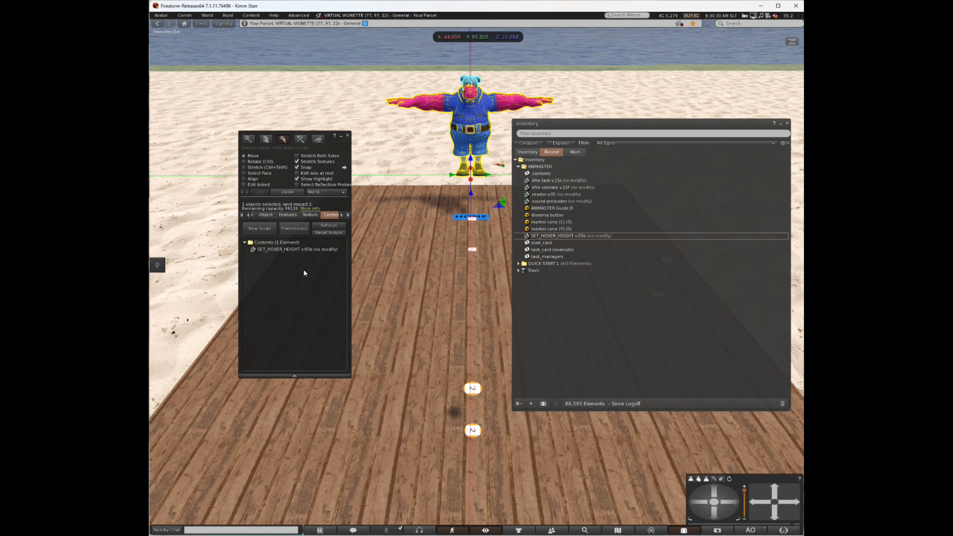
drag(700, 124, 689, 136)
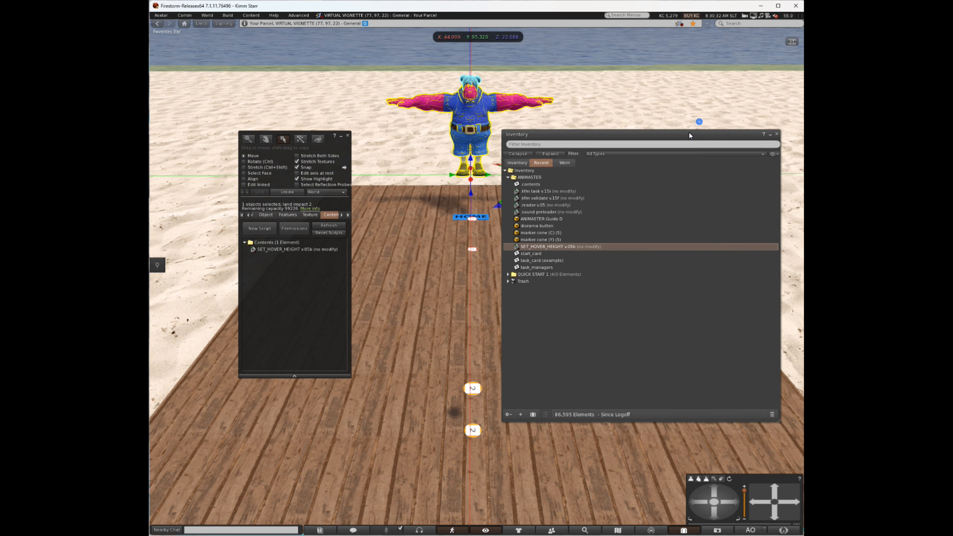
click(776, 136)
click(347, 135)
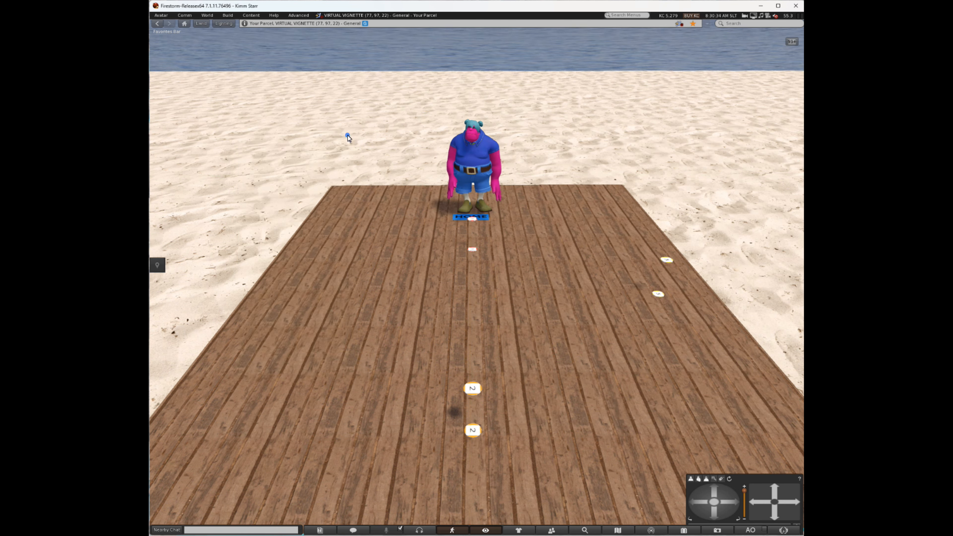
Touch the monster to bring up its hover adjustment and lower it in 5 cm steps until its shoes rest on the HOME marker.
right_click(478, 155)
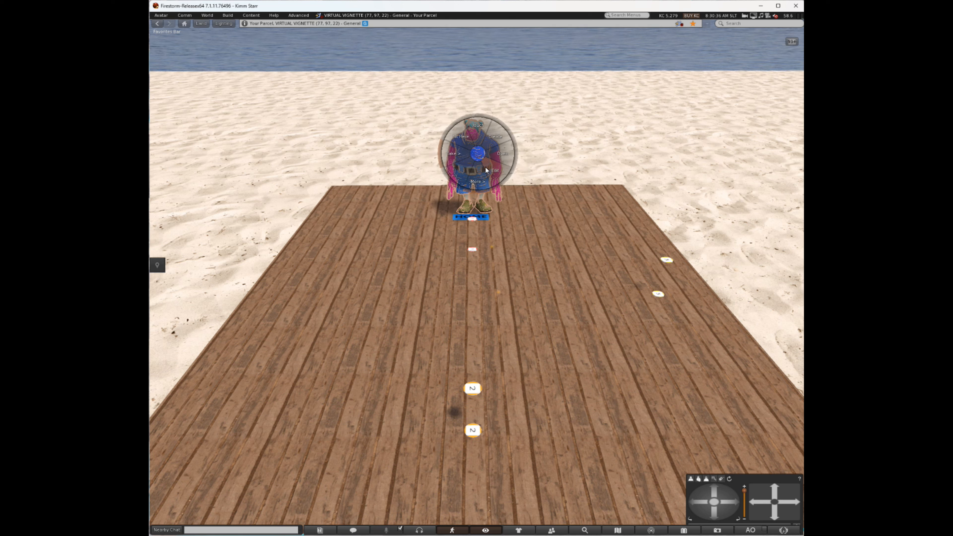
click(478, 132)
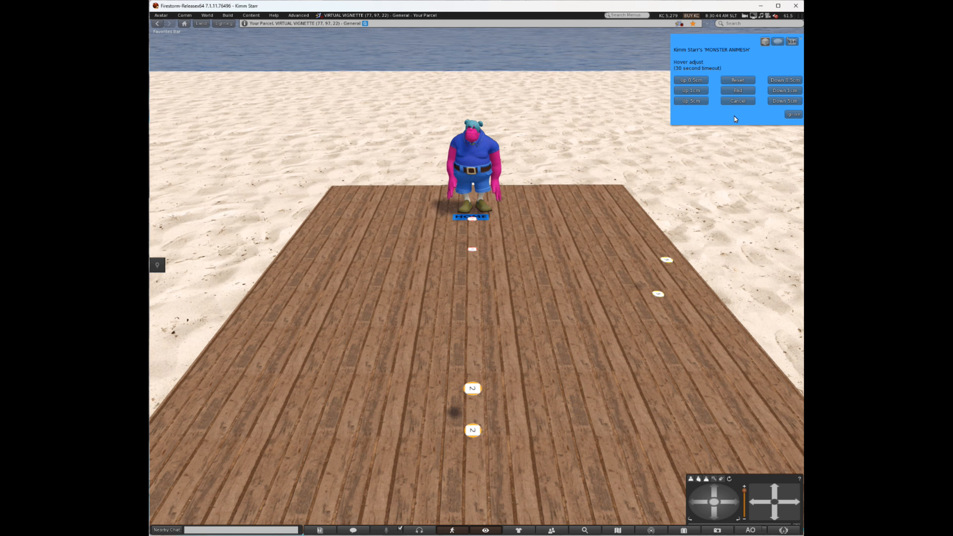
alt+click(478, 199)
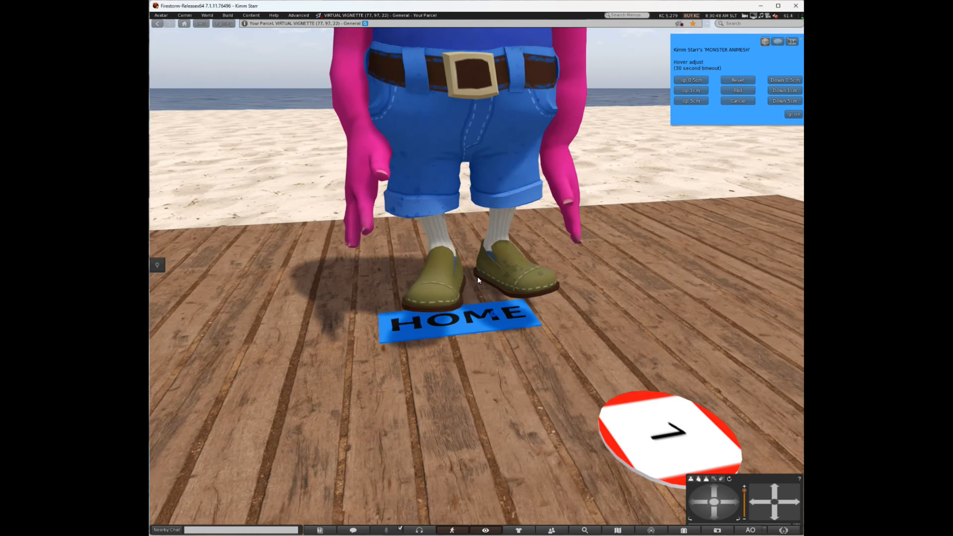
ctrl+alt+drag(478, 278, 480, 278)
click(785, 101)
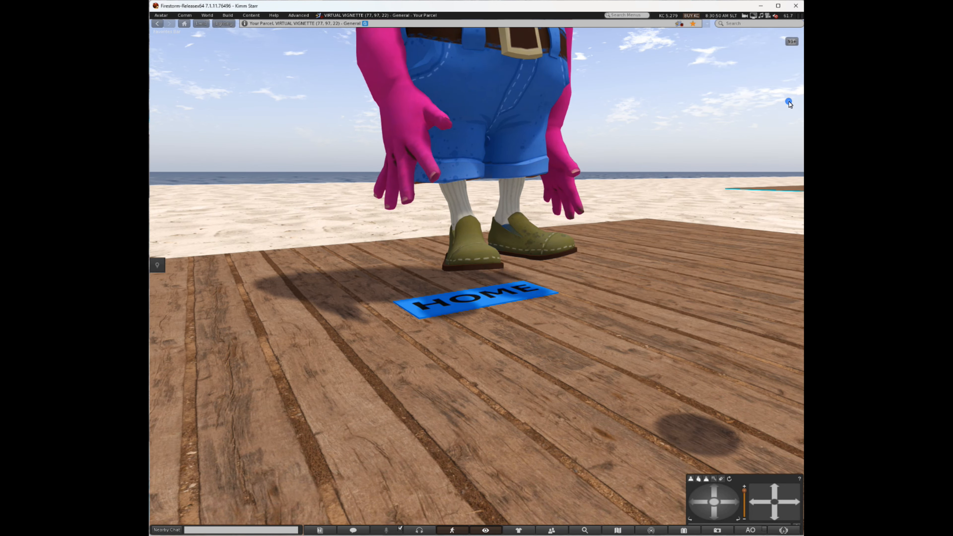
click(785, 101)
click(789, 101)
click(785, 101)
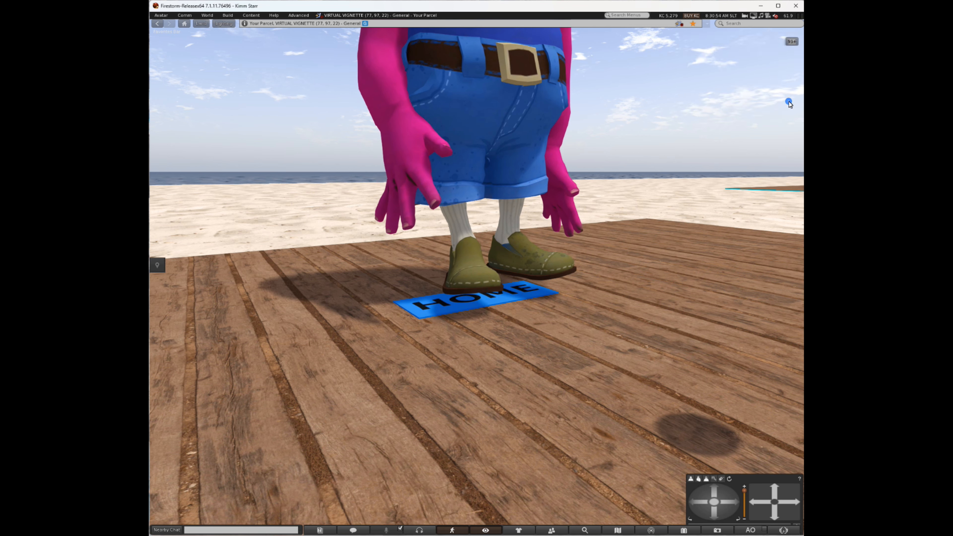
click(786, 100)
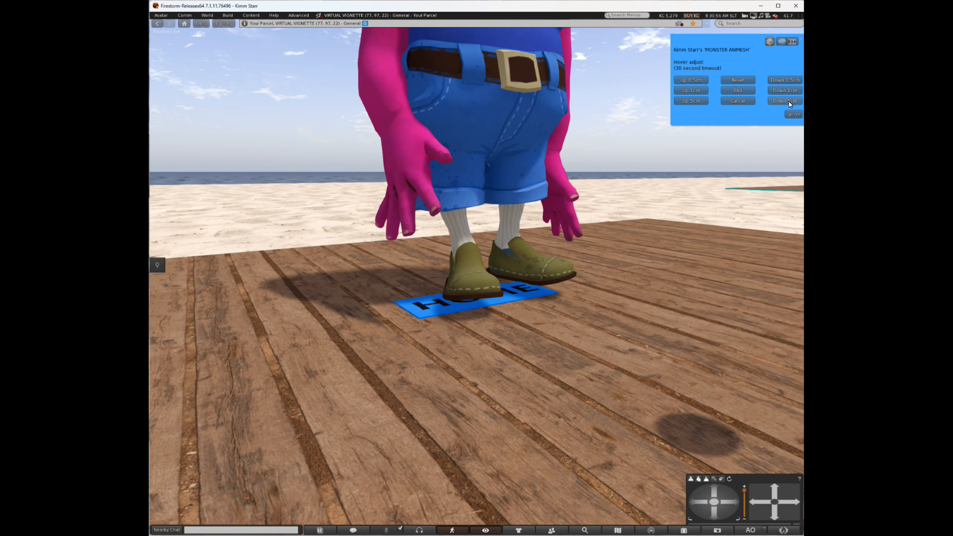
click(788, 101)
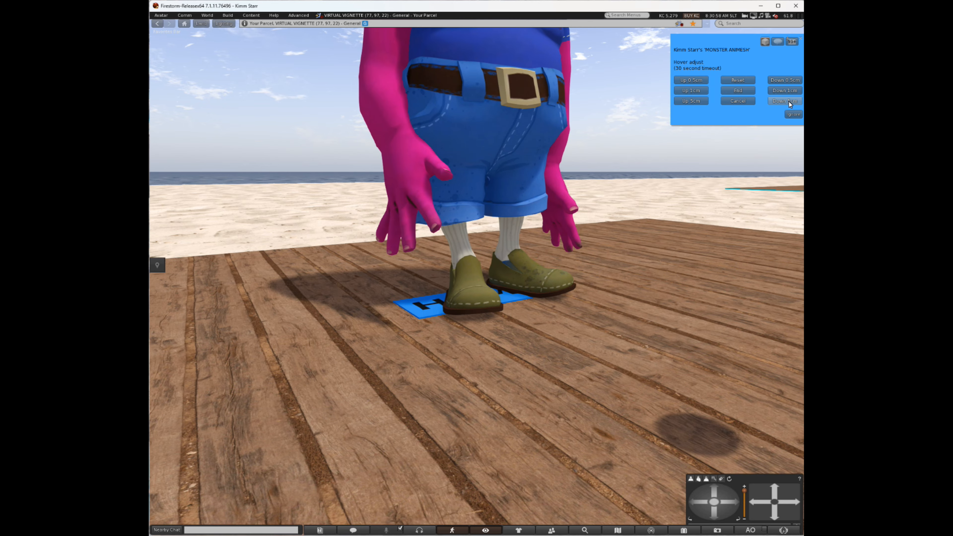
Check the monster's standing height on the deck and finish the hover adjustment.
ctrl+alt+drag(495, 277, 477, 277)
scroll(476, 277, down, 4)
scroll(477, 278, down, 2)
scroll(477, 277, up, 4)
ctrl+alt+drag(477, 278, 477, 276)
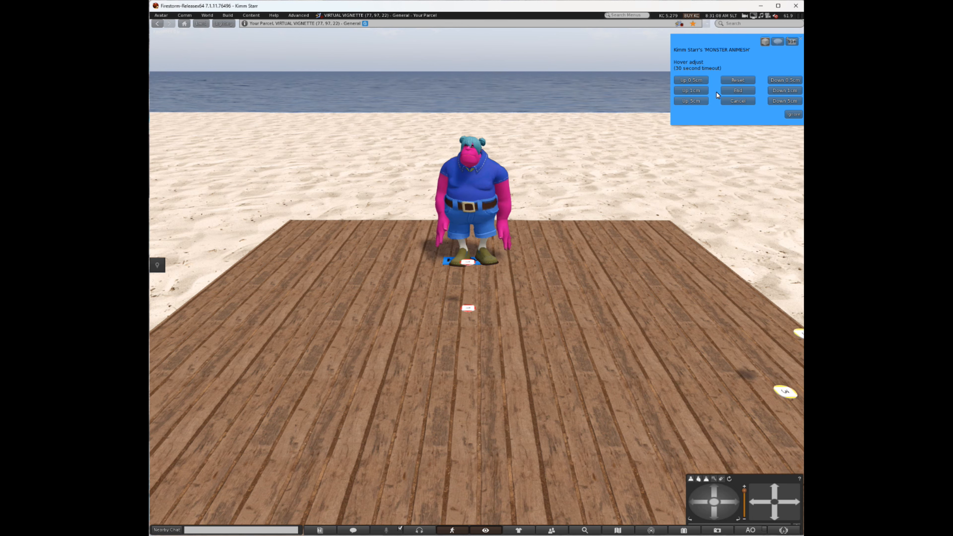
click(736, 90)
scroll(482, 279, down, 2)
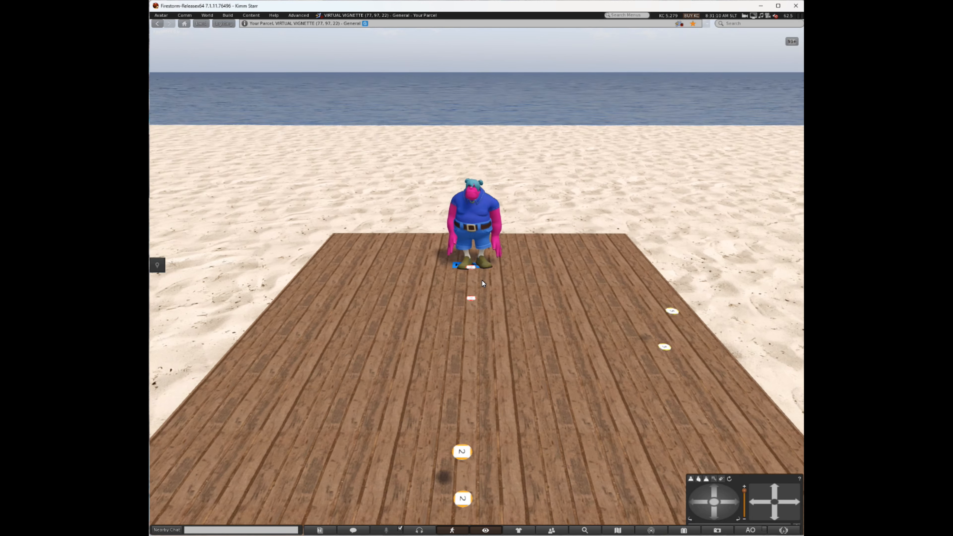
scroll(482, 280, down, 1)
ctrl+alt+drag(472, 285, 479, 284)
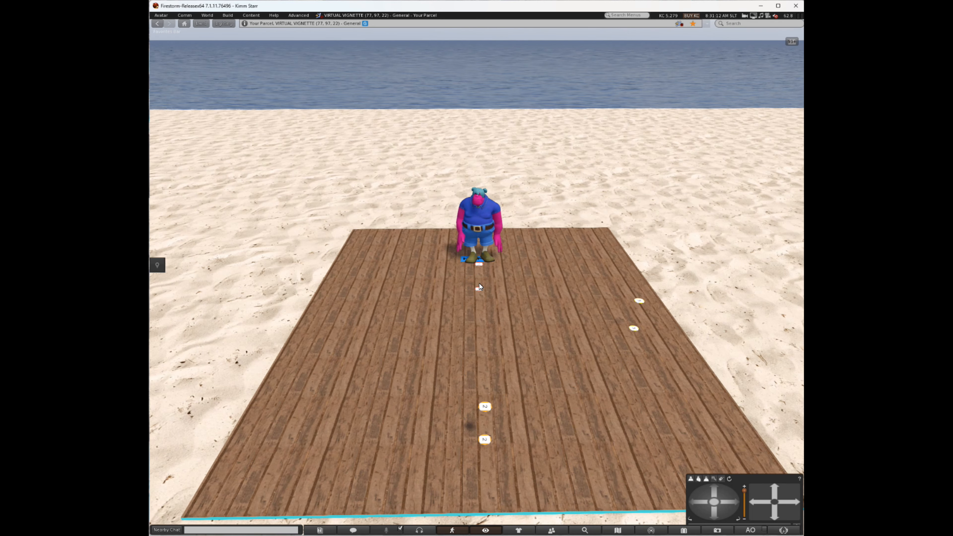
scroll(479, 286, up, 1)
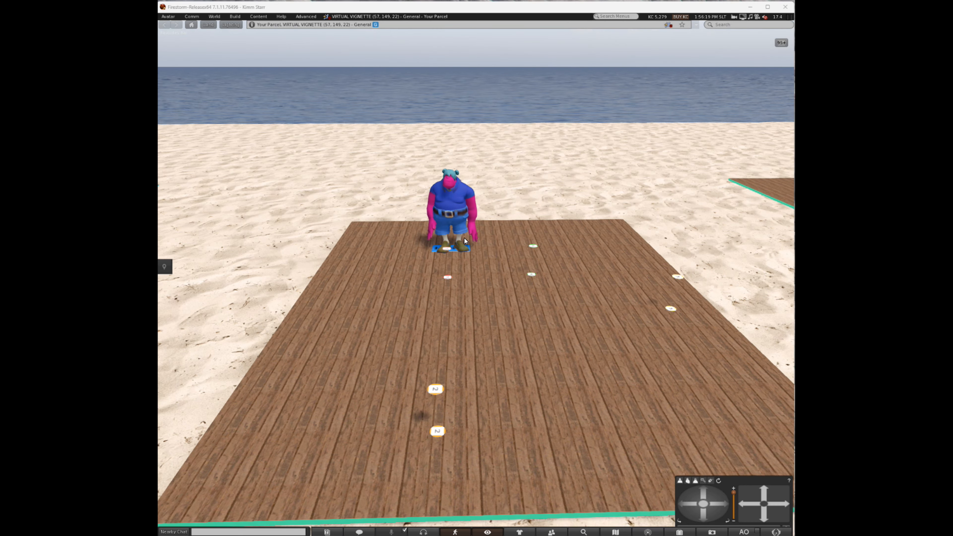
Add the .kfm task, .kfm validate, .reader and .sound preloader scripts and the start_card notecard from the ANIMASTER folder to the monster's contents.
right_click(462, 217)
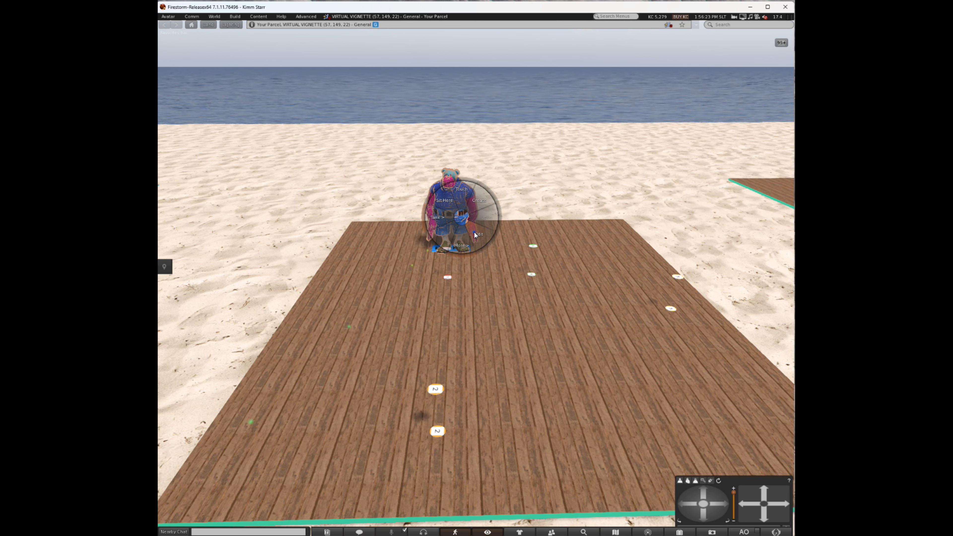
click(474, 234)
click(679, 531)
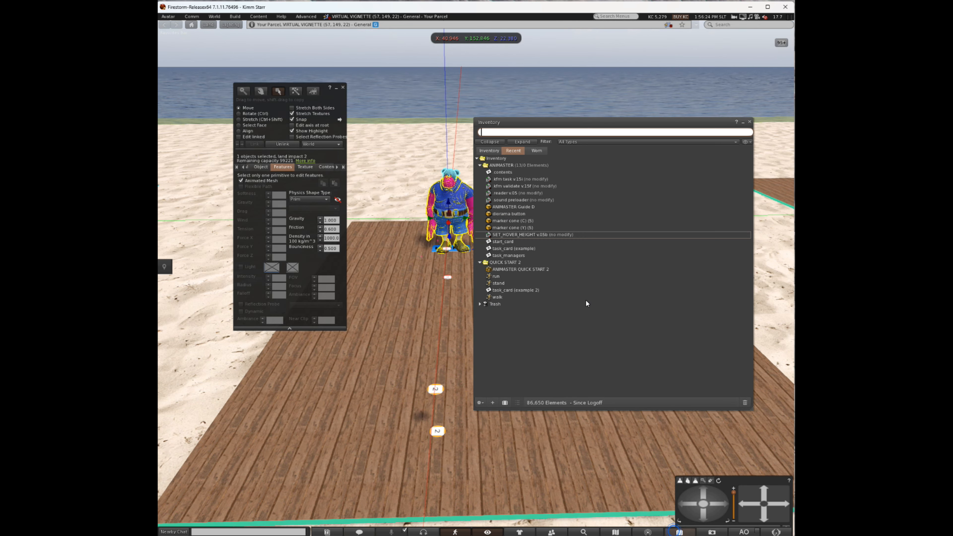
click(480, 262)
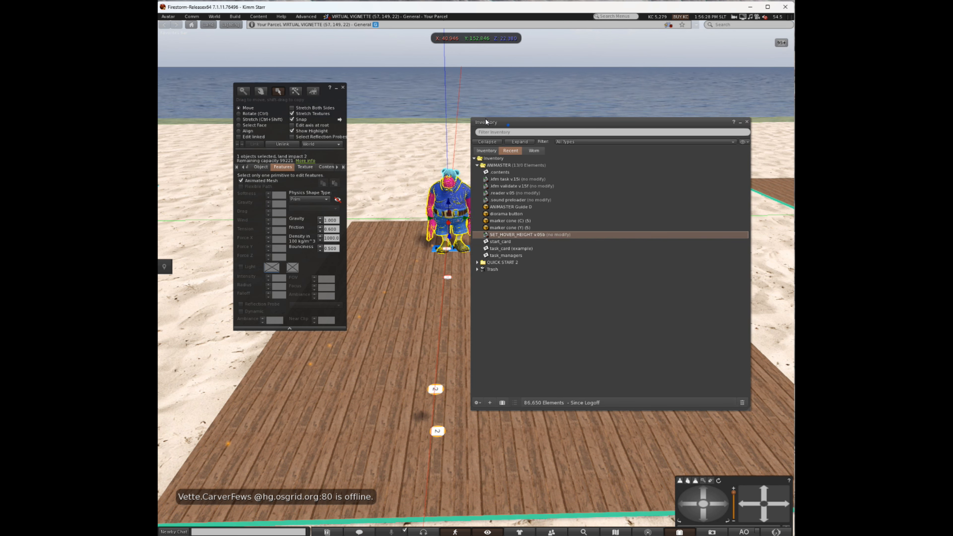
drag(494, 122, 389, 86)
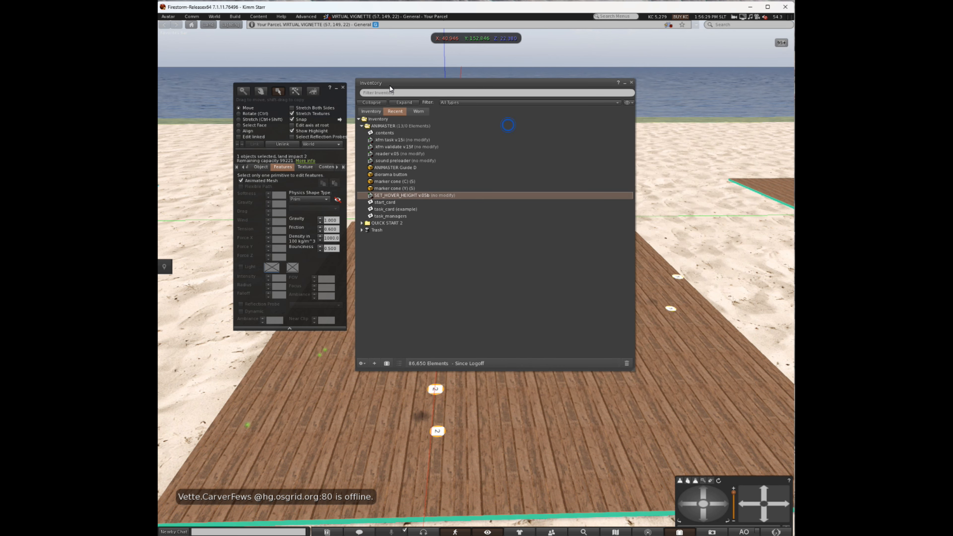
click(326, 167)
drag(382, 139, 295, 220)
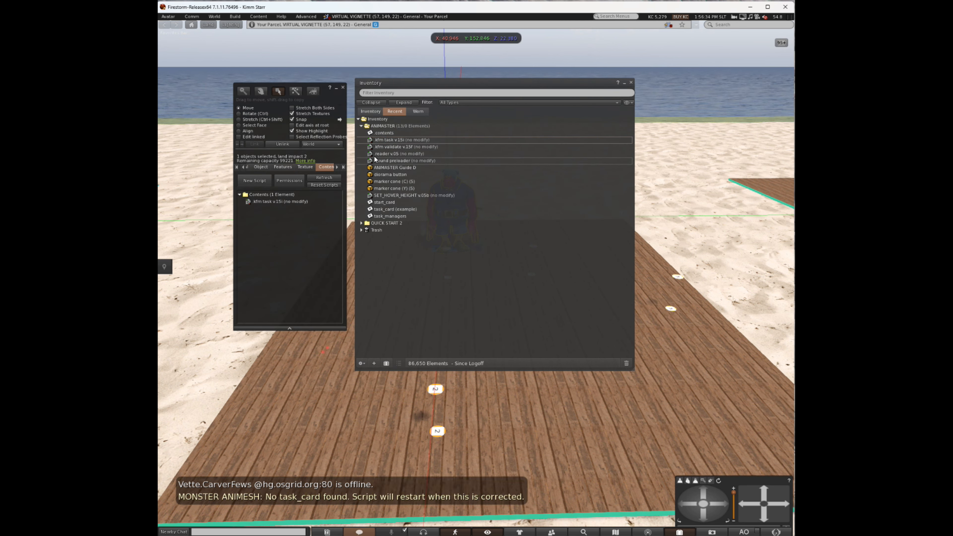
drag(382, 146, 289, 215)
drag(379, 154, 276, 222)
drag(379, 161, 266, 222)
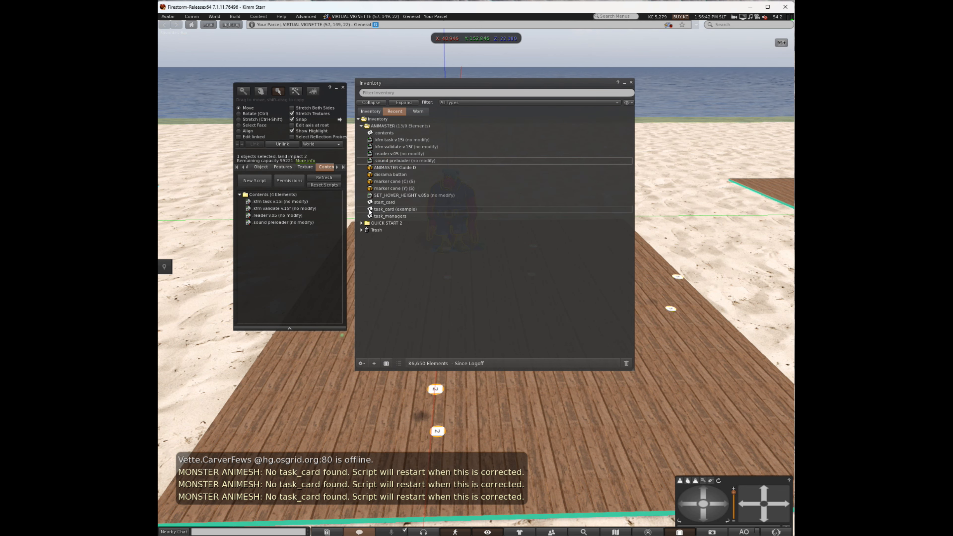
drag(383, 202, 269, 237)
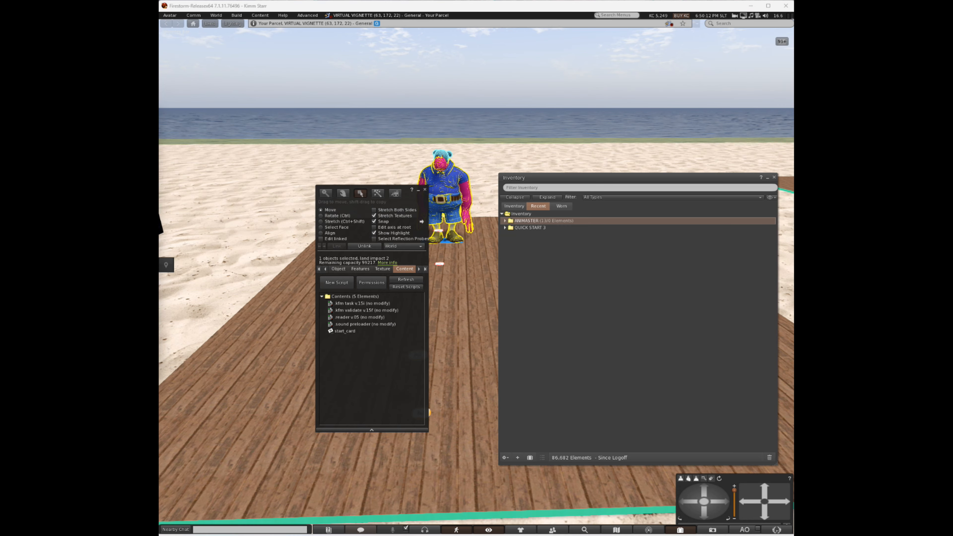
Add task_card (example 3) and the stand, walk, run and talk animations from the QUICK START 3 folder to the monster's contents.
click(504, 228)
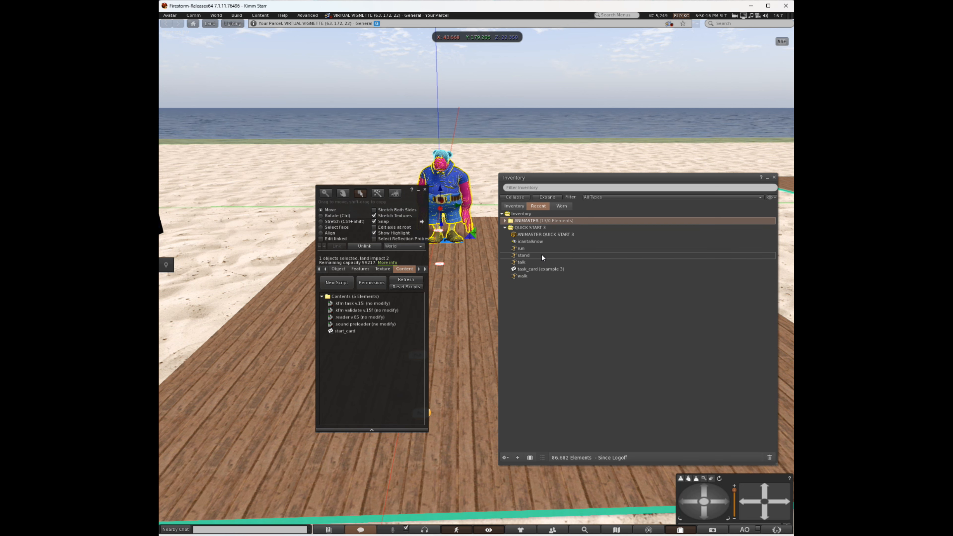
click(541, 270)
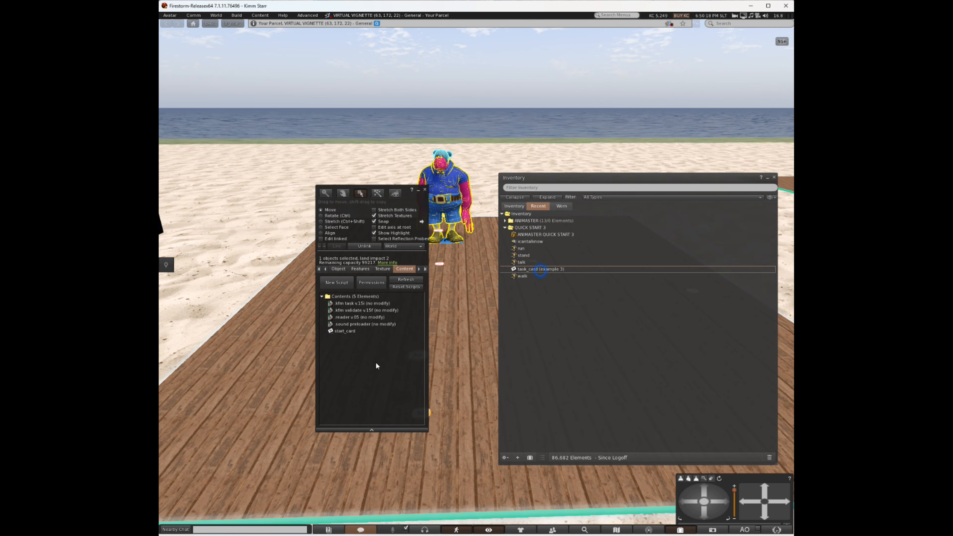
click(523, 255)
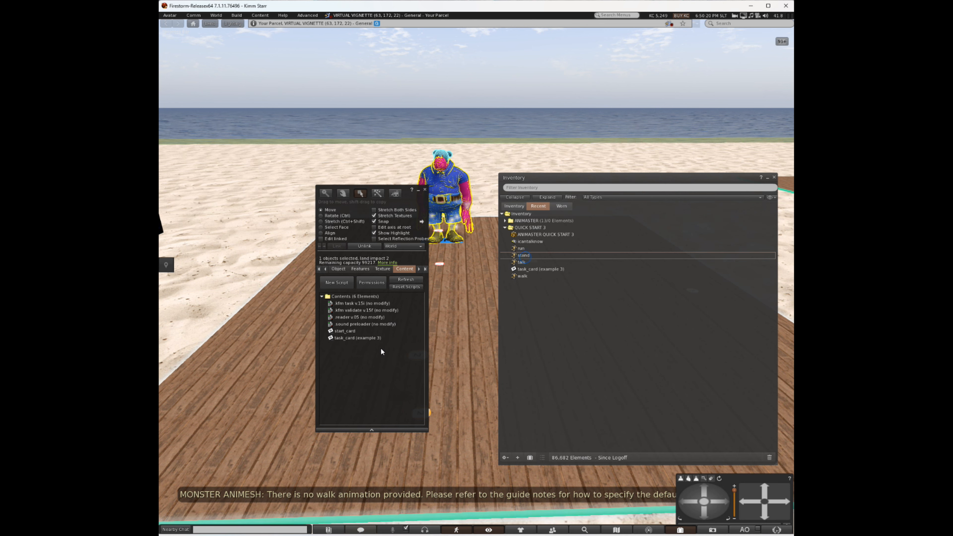
drag(521, 278, 384, 350)
drag(521, 249, 370, 340)
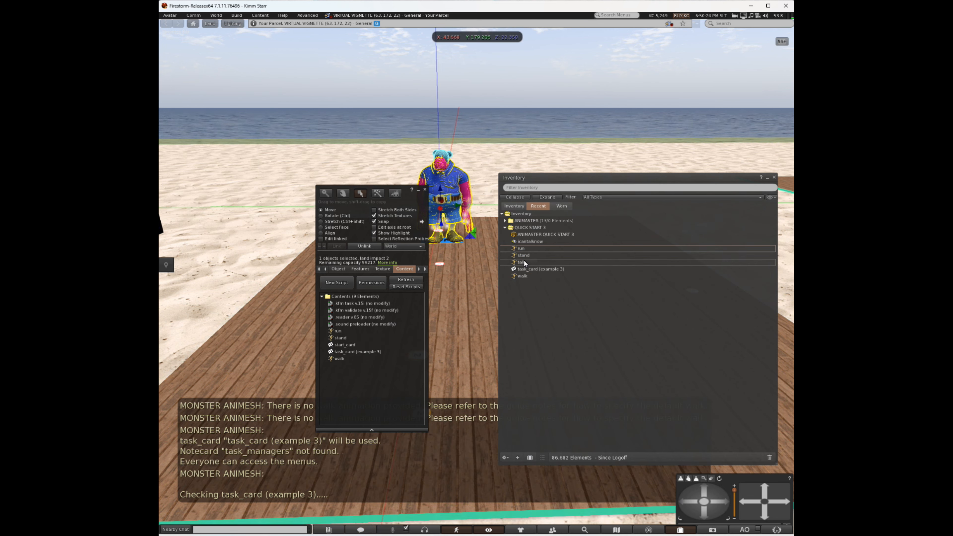
drag(524, 263, 337, 373)
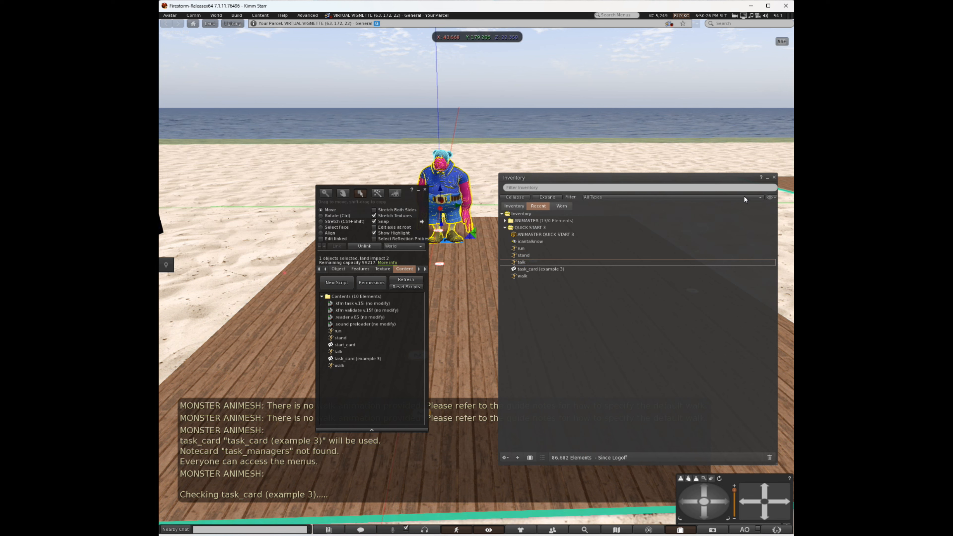
Close the monster's editing window and place marker cone (C) from the ANIMASTER folder on the deck between markers 1 and 2.
click(774, 178)
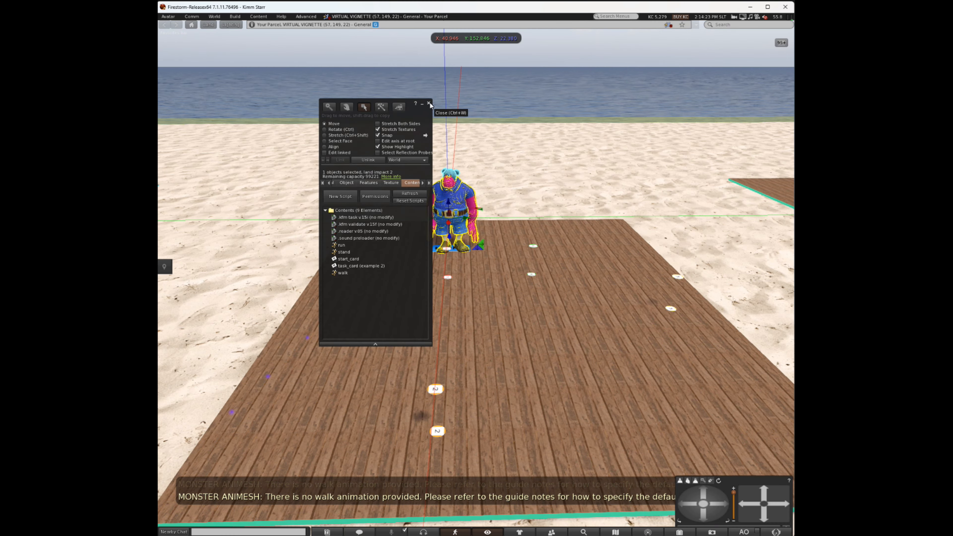
click(430, 103)
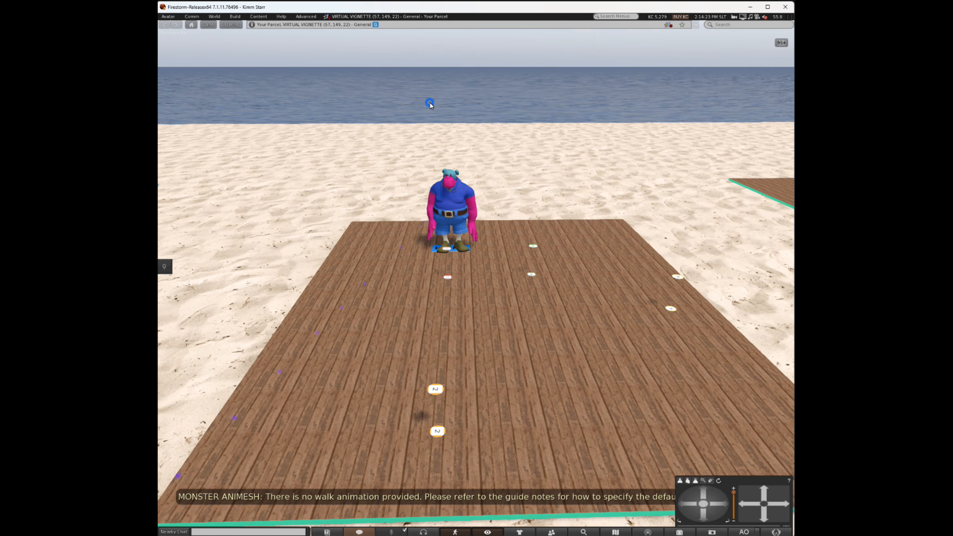
scroll(470, 237, up, 1)
click(679, 531)
drag(523, 119, 625, 116)
click(557, 155)
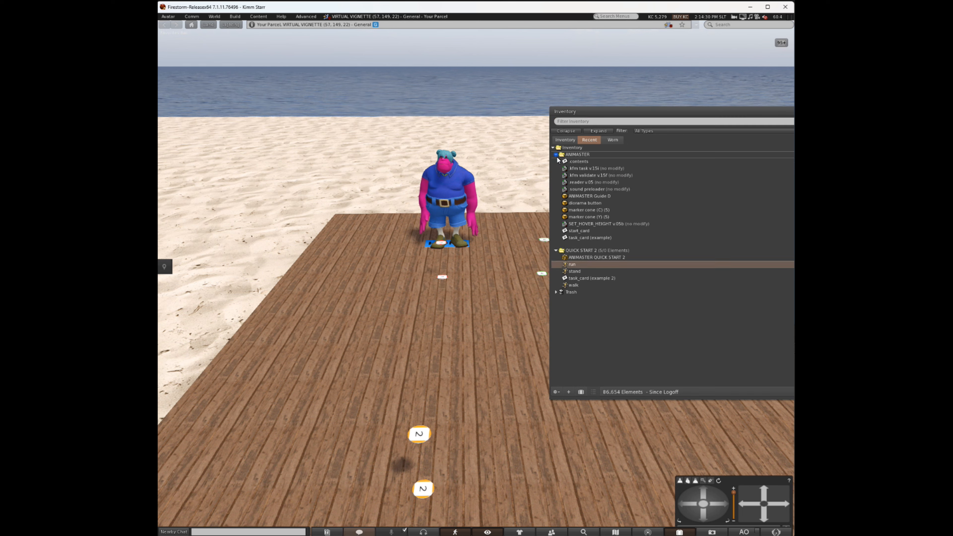
mouse_move(564, 210)
mouse_down()
mouse_move(447, 302)
mouse_move(437, 322)
mouse_move(475, 280)
mouse_up()
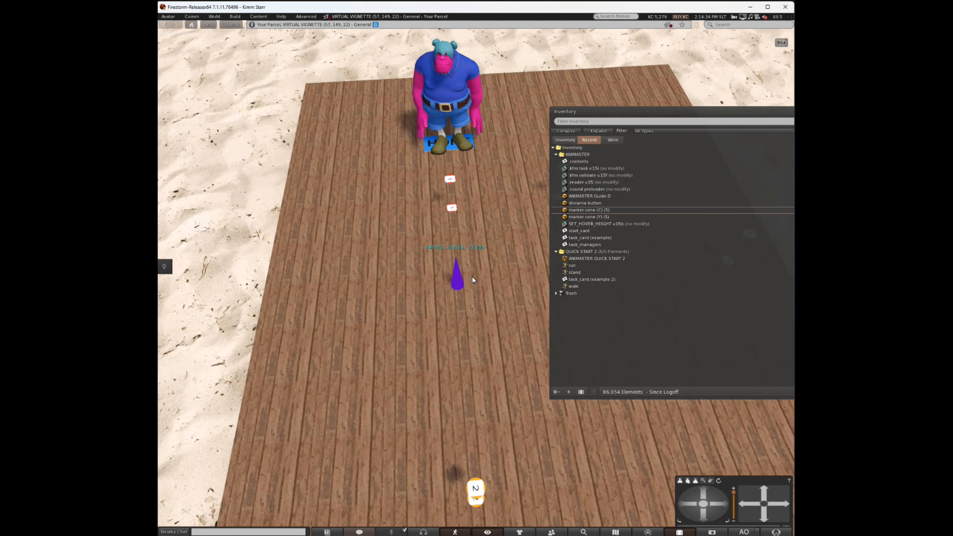
Move the purple marker cone onto marker 1 and place a copy of it on marker 2.
right_click(457, 277)
click(468, 292)
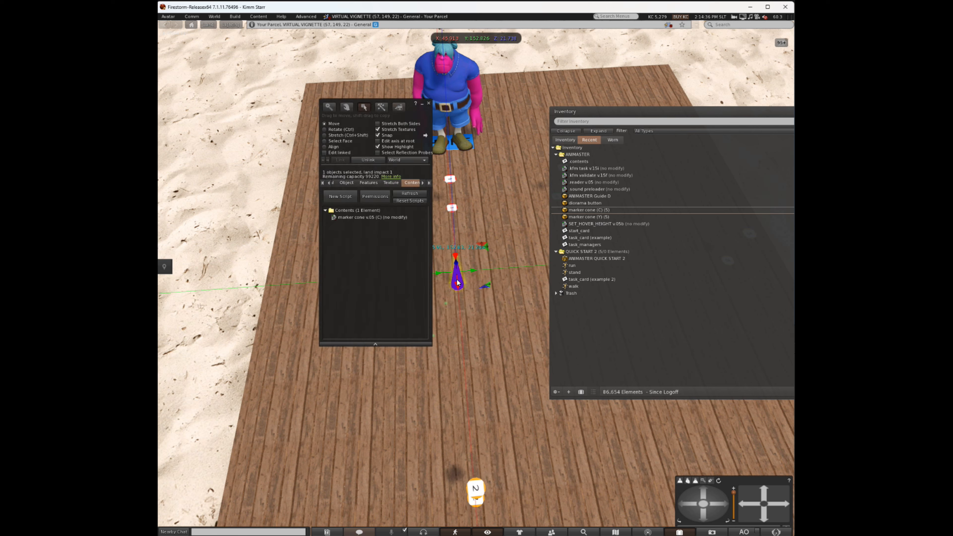
drag(455, 262, 463, 193)
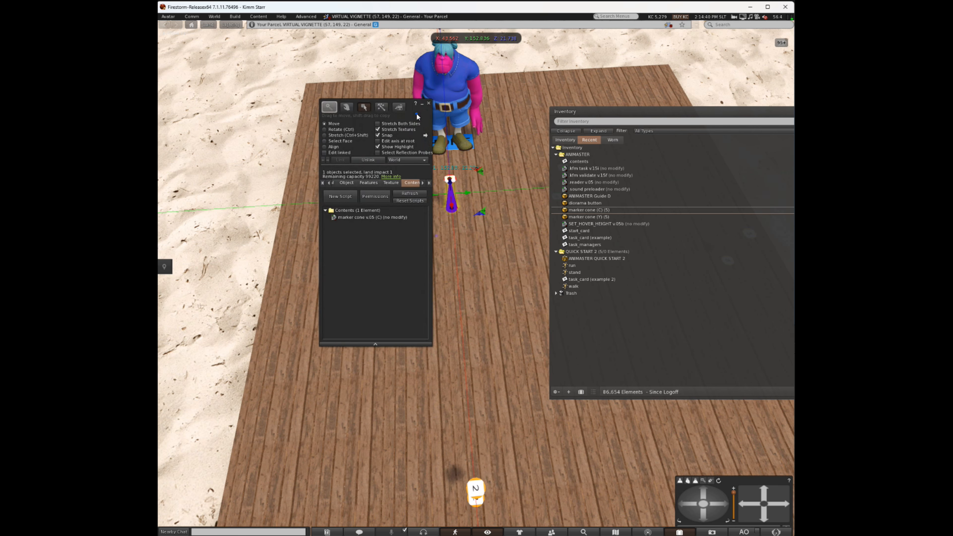
drag(431, 124, 361, 120)
shift+drag(451, 204, 456, 496)
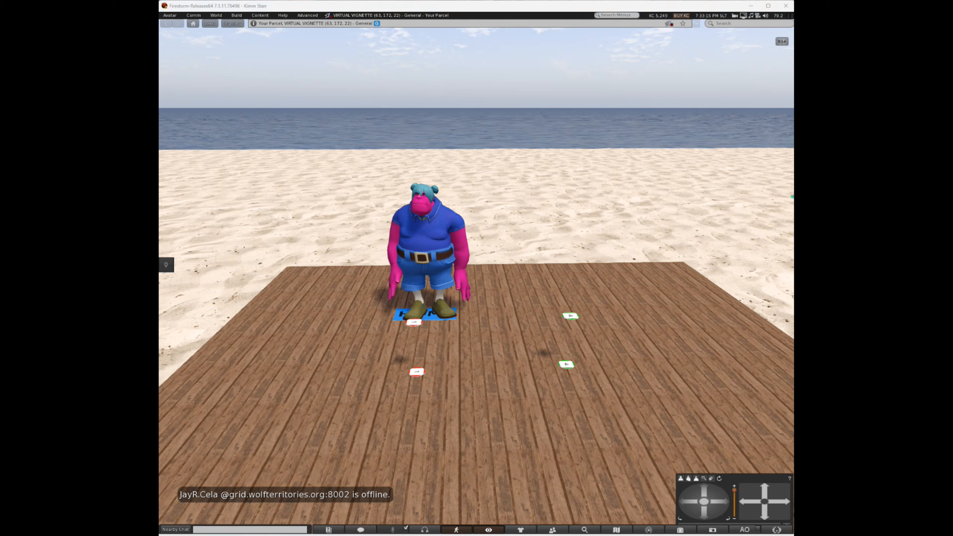
Edit the monster and open task_card (example 3) from its contents, keeping the card and the contents list both in view.
right_click(433, 267)
click(442, 270)
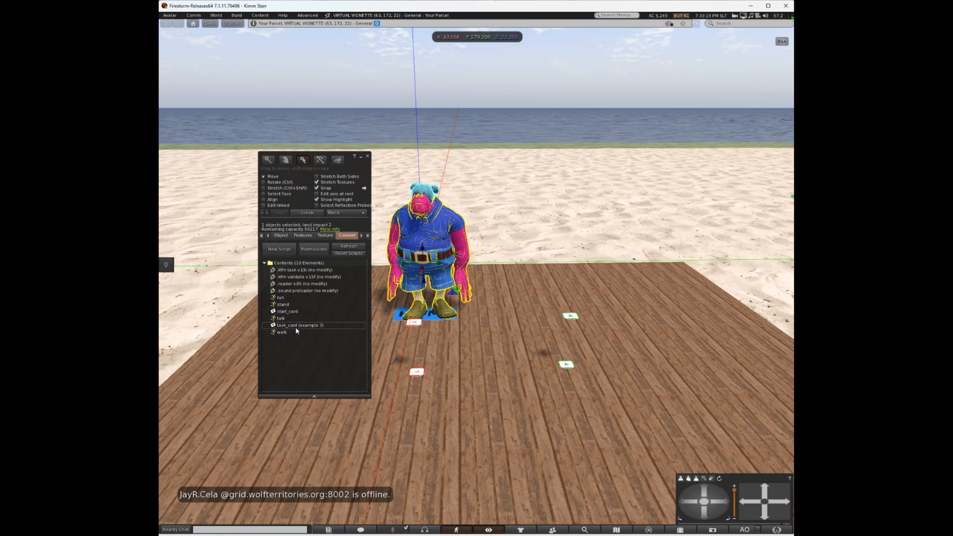
double_click(301, 325)
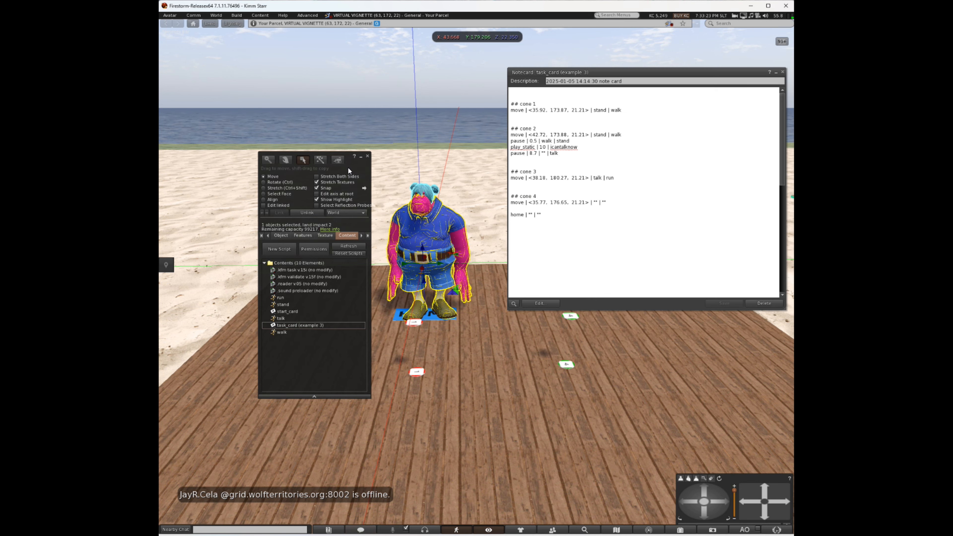
drag(349, 167, 299, 165)
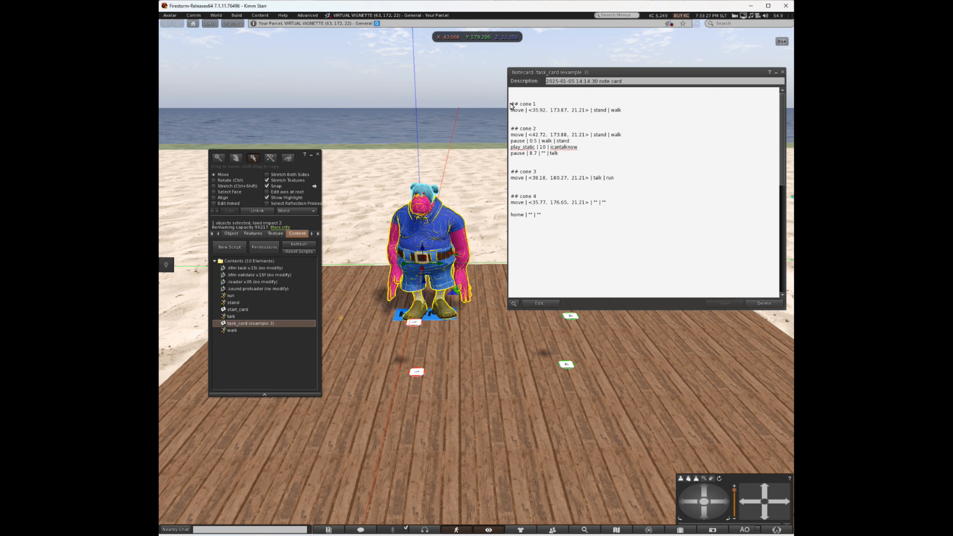
Examine the cone 1 entry in the task card: its heading, move command, coordinates, and stand and walk animations.
click(511, 105)
drag(511, 105, 521, 106)
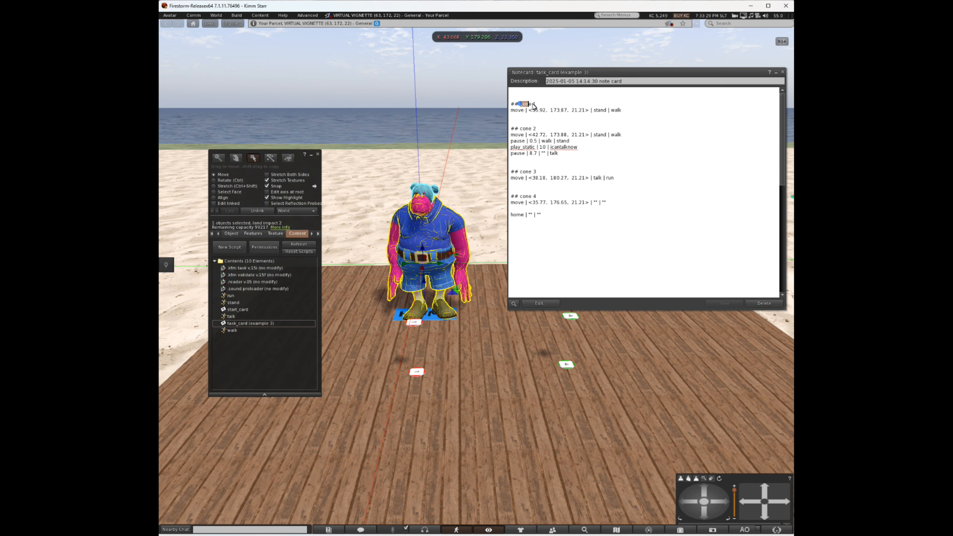
click(567, 120)
double_click(513, 104)
click(518, 117)
drag(512, 113, 626, 115)
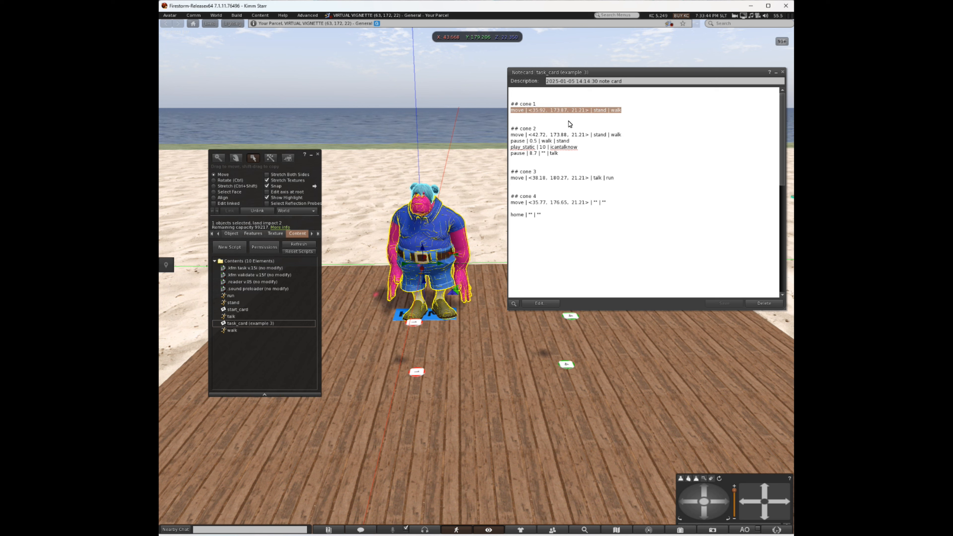
click(569, 122)
drag(532, 109, 619, 119)
click(582, 120)
click(618, 120)
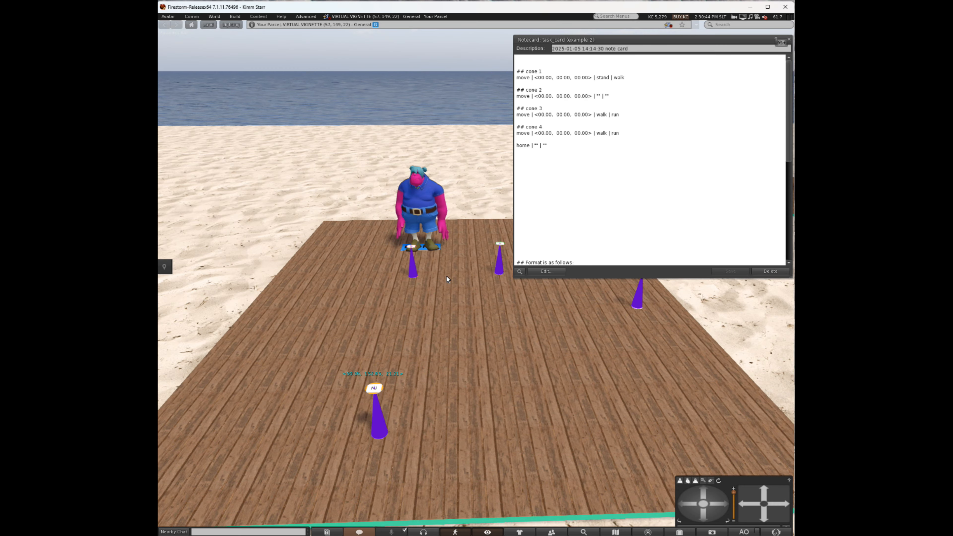
Touch the cone on marker 1 to report its position, and copy the coordinates without their angle brackets from nearby chat.
alt+drag(438, 261, 476, 279)
scroll(470, 298, up, 6)
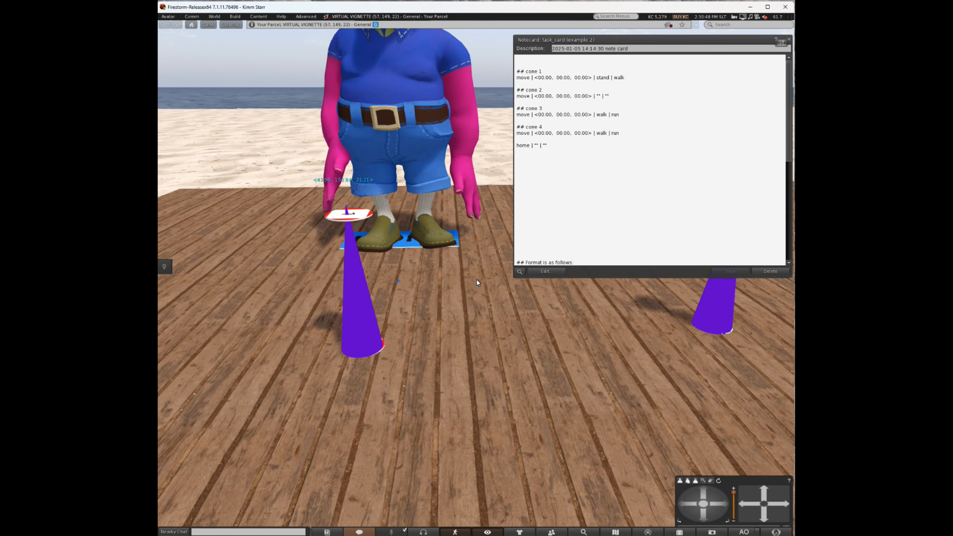
alt+drag(476, 279, 475, 278)
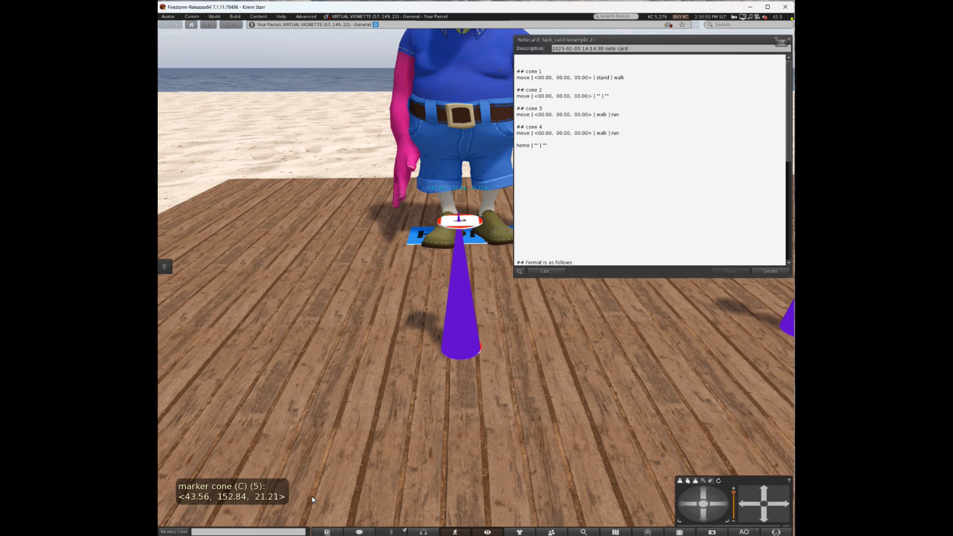
click(359, 531)
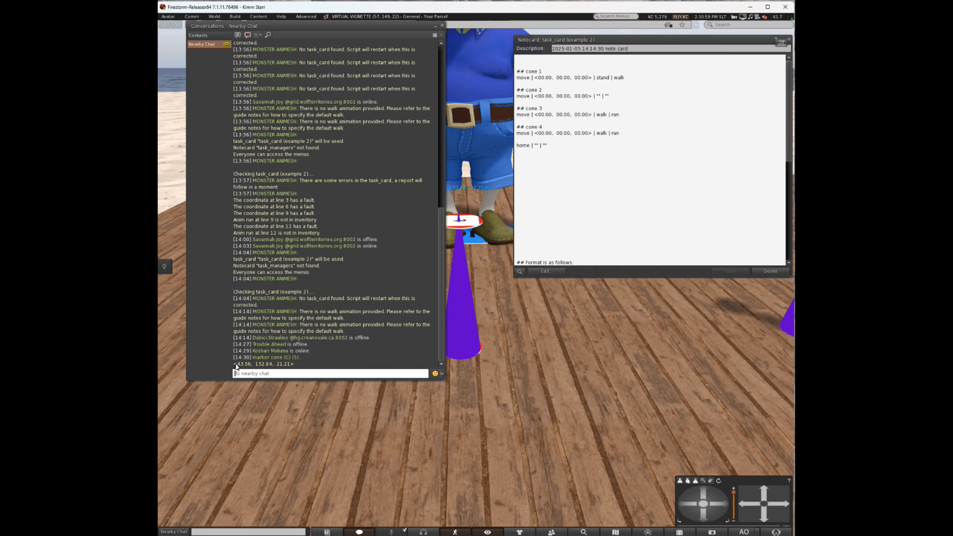
drag(234, 364, 237, 364)
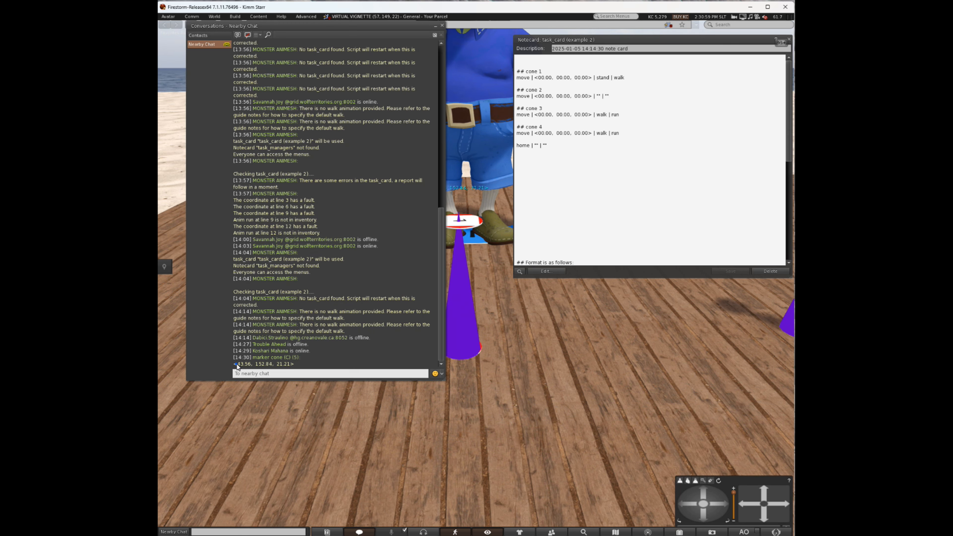
right_click(287, 366)
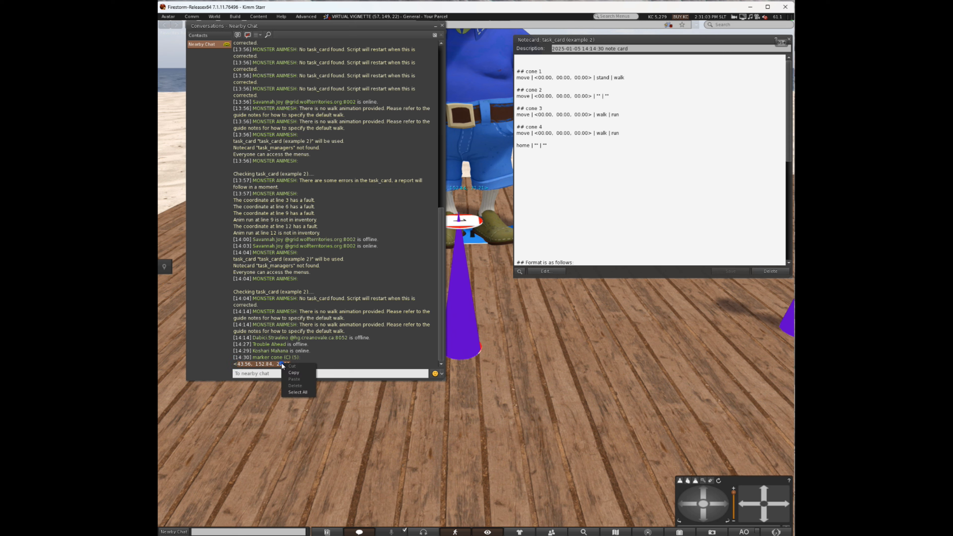
click(294, 372)
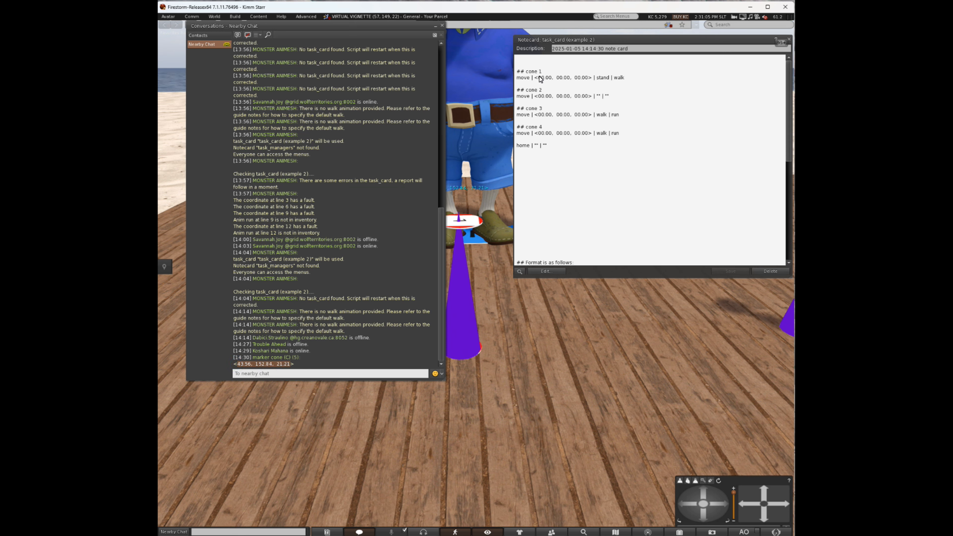
Replace the cone 1 coordinates in the task card with 43.56, 152.84, 21.21 and close the chat window.
drag(538, 77, 578, 79)
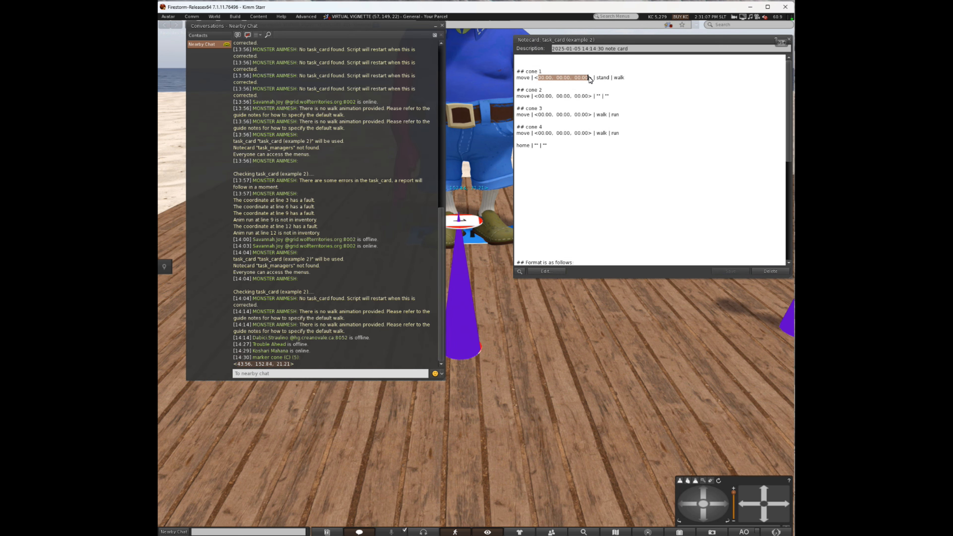
right_click(579, 81)
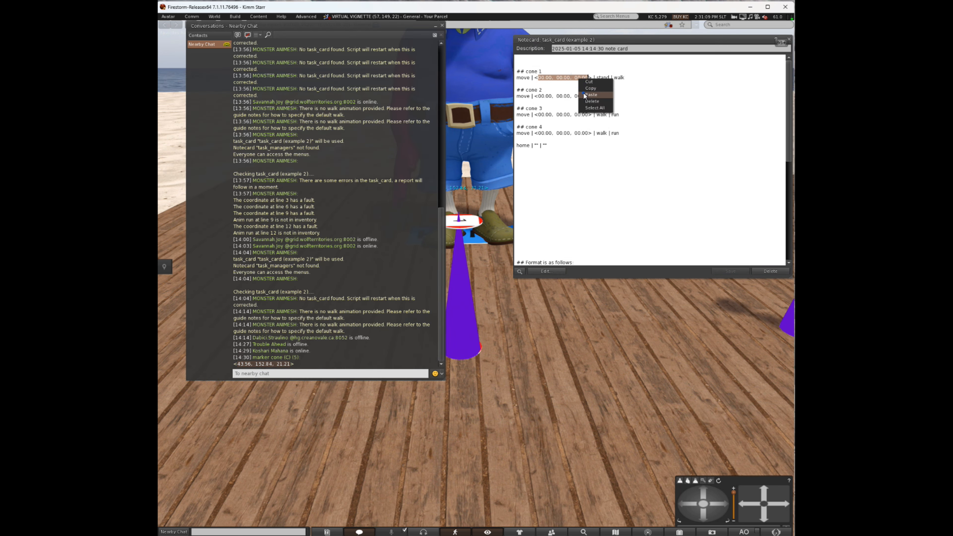
click(579, 92)
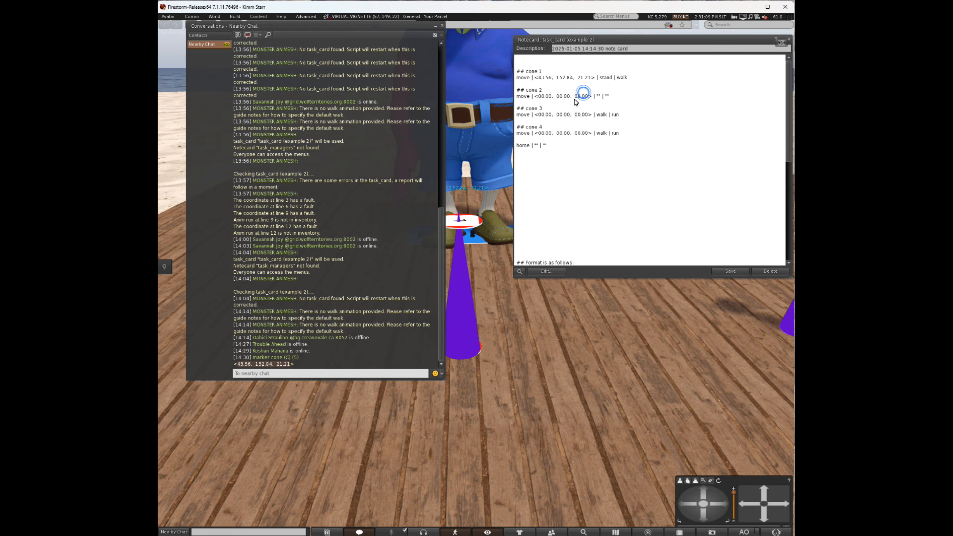
click(442, 26)
key(Escape)
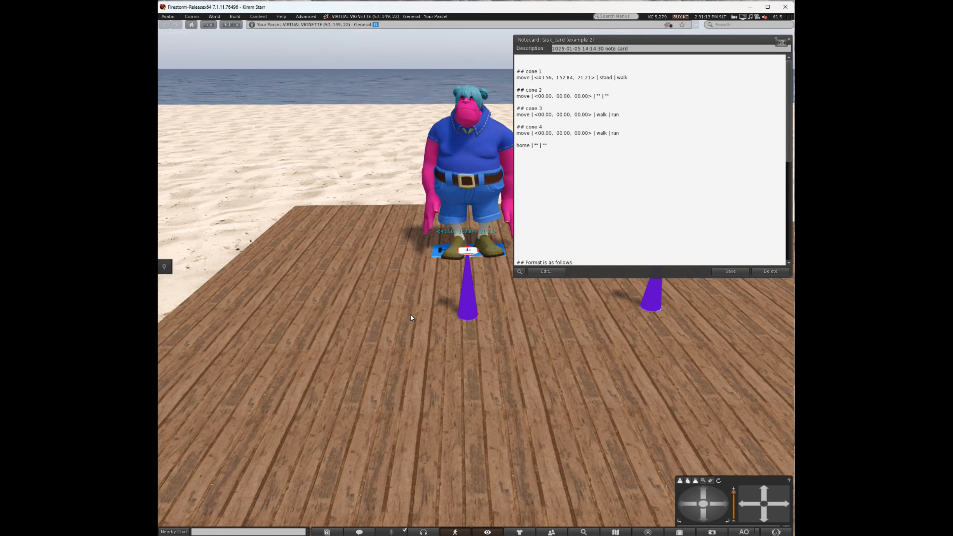
Focus closely on the cone standing on marker 2.
alt+click(479, 500)
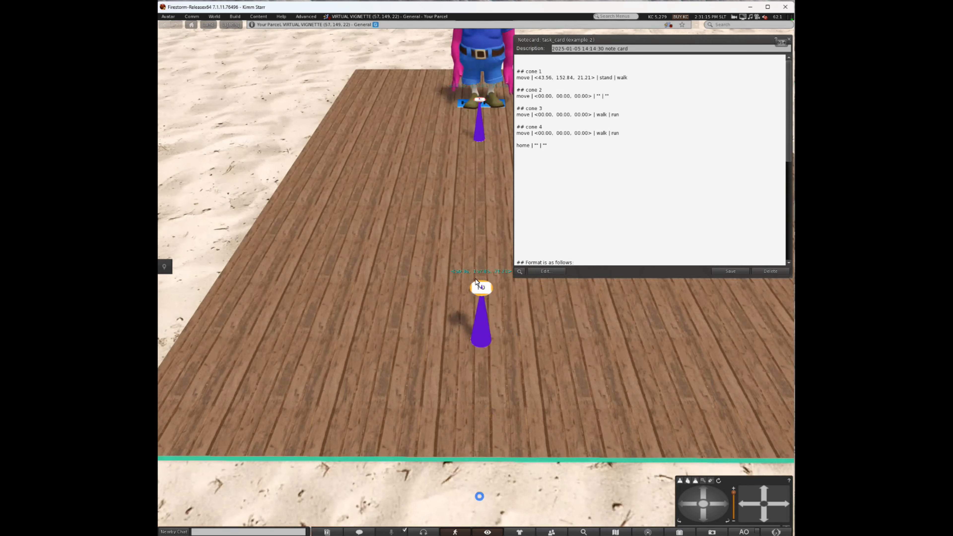
ctrl+alt+drag(480, 278, 476, 279)
scroll(480, 271, up, 4)
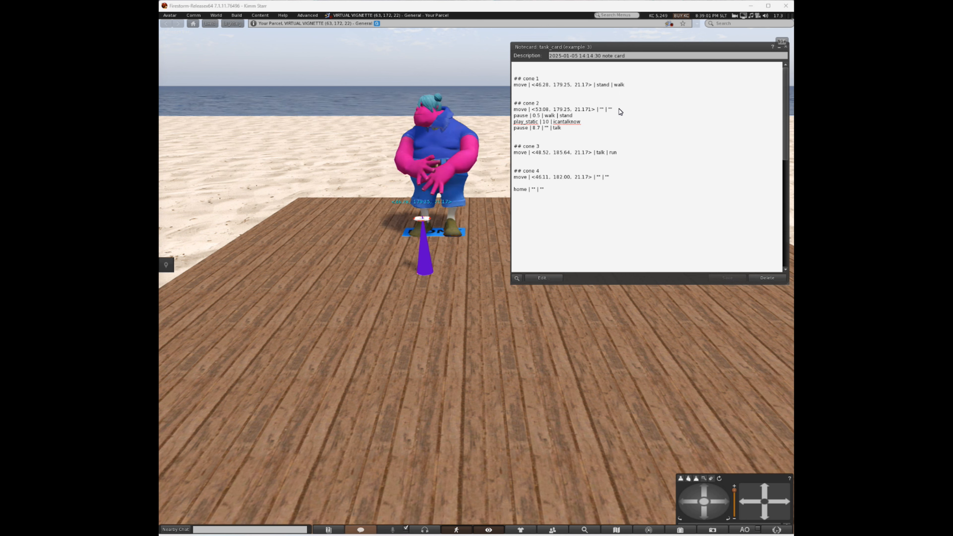
Examine the two empty-quote animation fields at the end of the cone 2 move line.
double_click(602, 109)
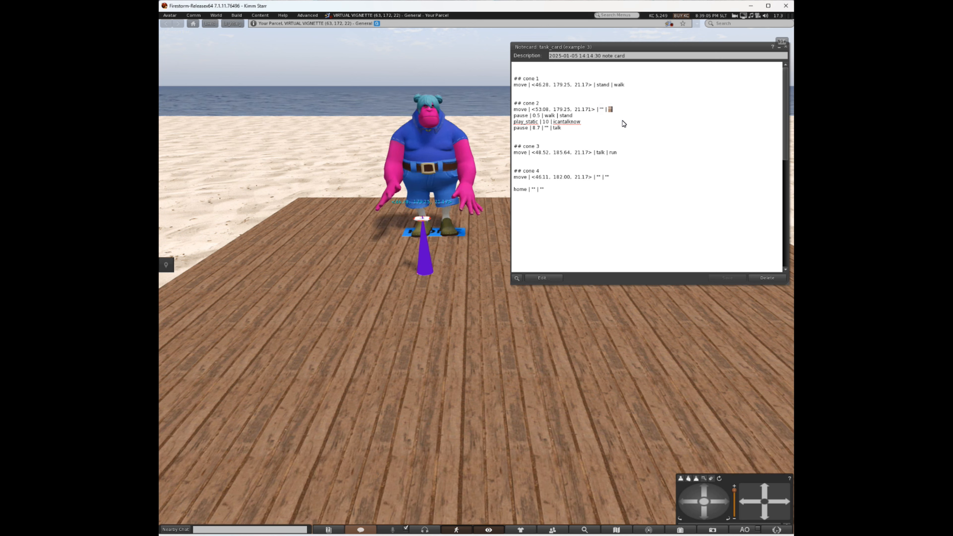
click(621, 107)
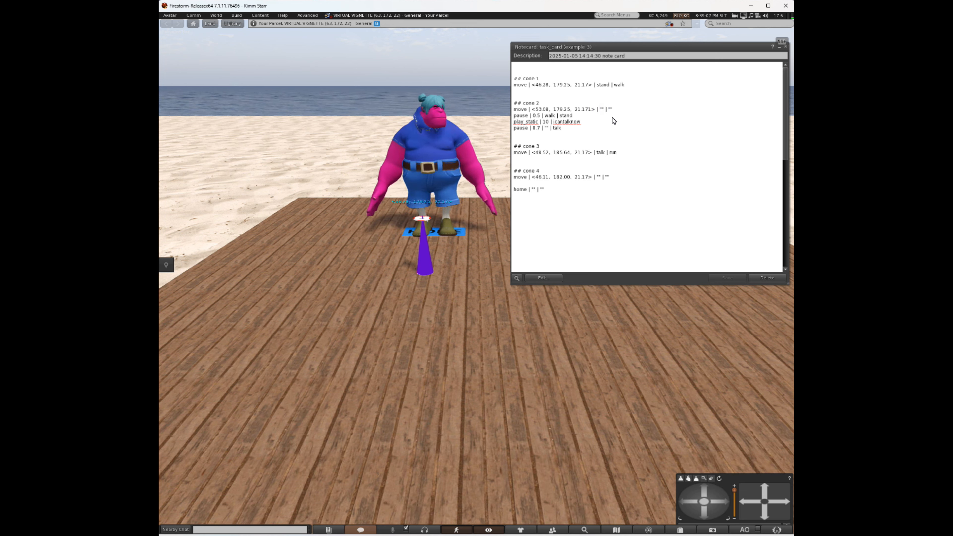
drag(599, 109, 625, 85)
click(613, 108)
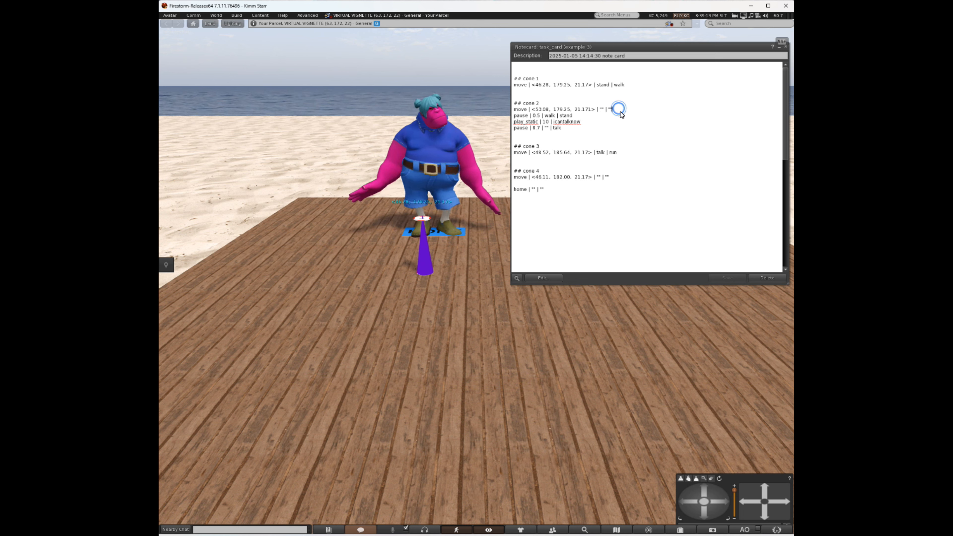
Examine the first pause line under cone 2, its duration and its walk and stand animations, along with the play_static line.
drag(515, 116, 581, 116)
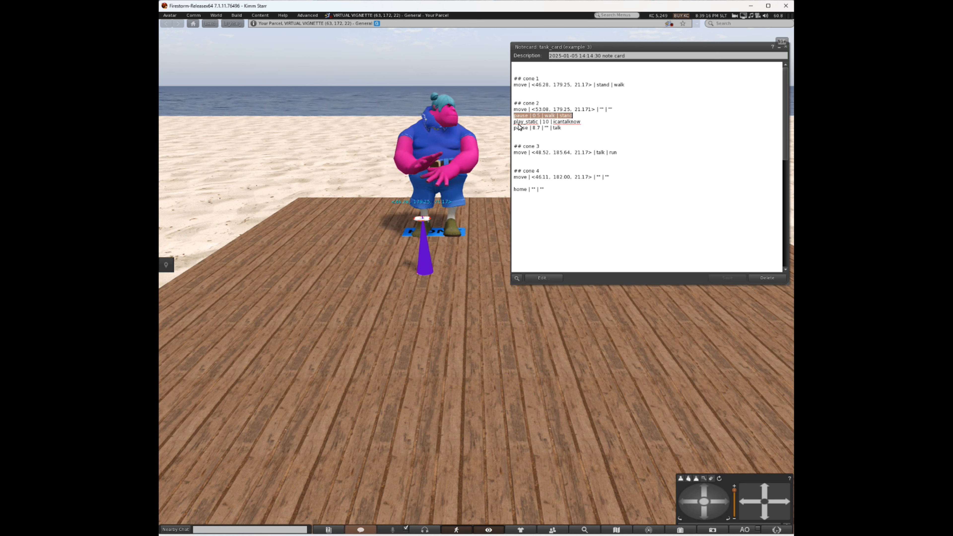
drag(514, 122, 578, 122)
click(589, 124)
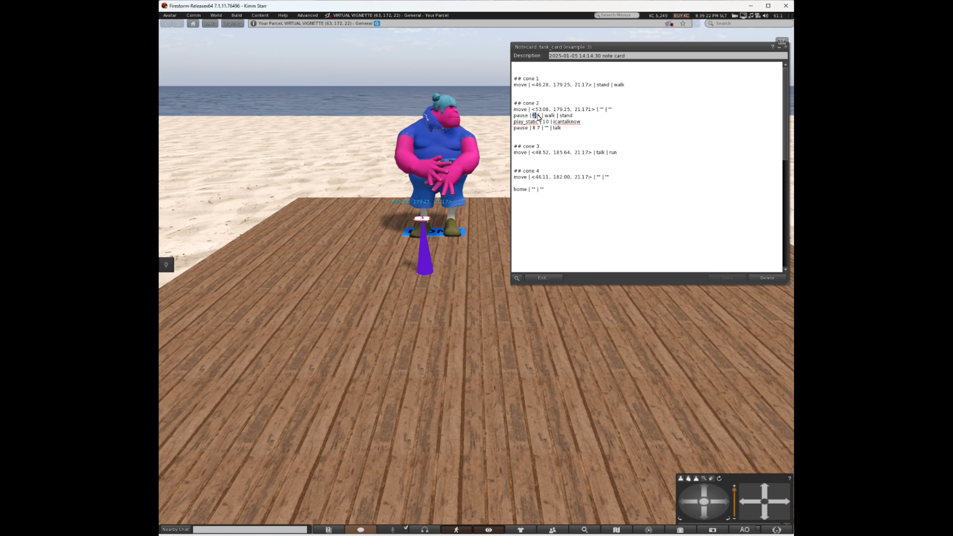
drag(532, 116, 541, 115)
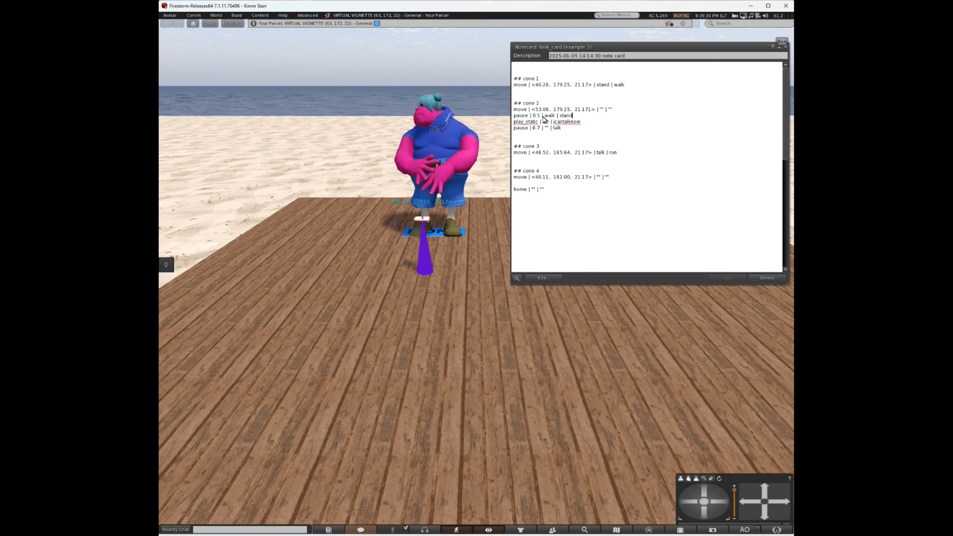
drag(544, 116, 575, 116)
click(582, 116)
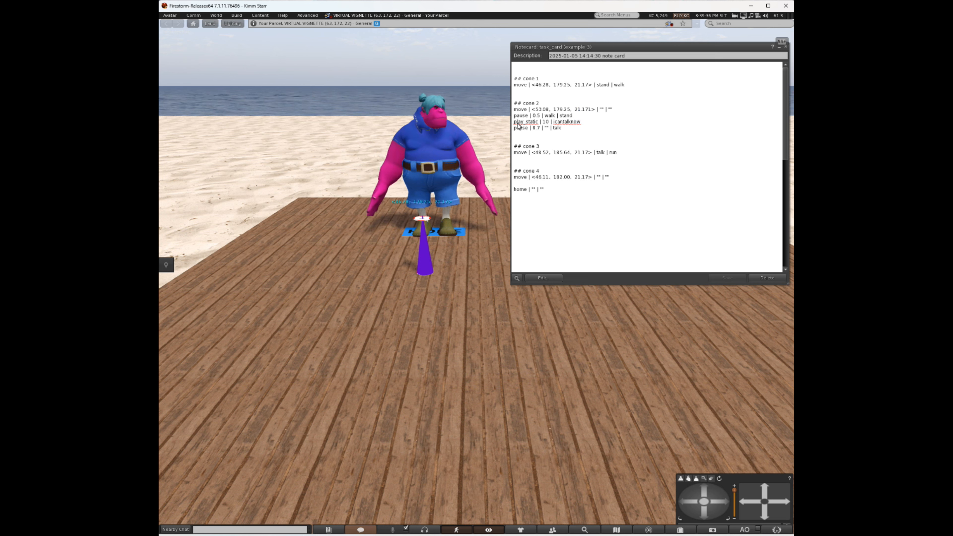
Examine the play_static command under cone 2, its volume of 10 and its icantalknow sound name.
drag(515, 123, 545, 124)
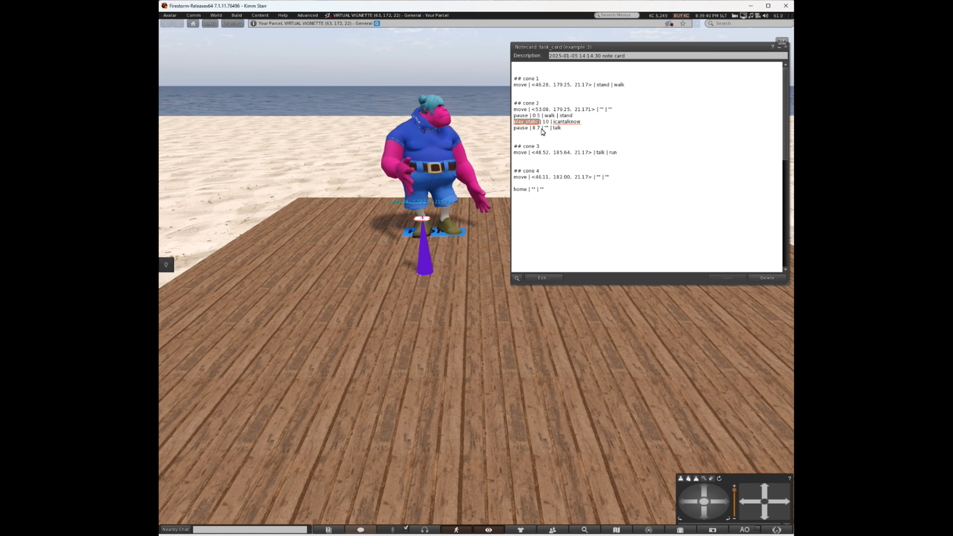
click(575, 134)
click(543, 122)
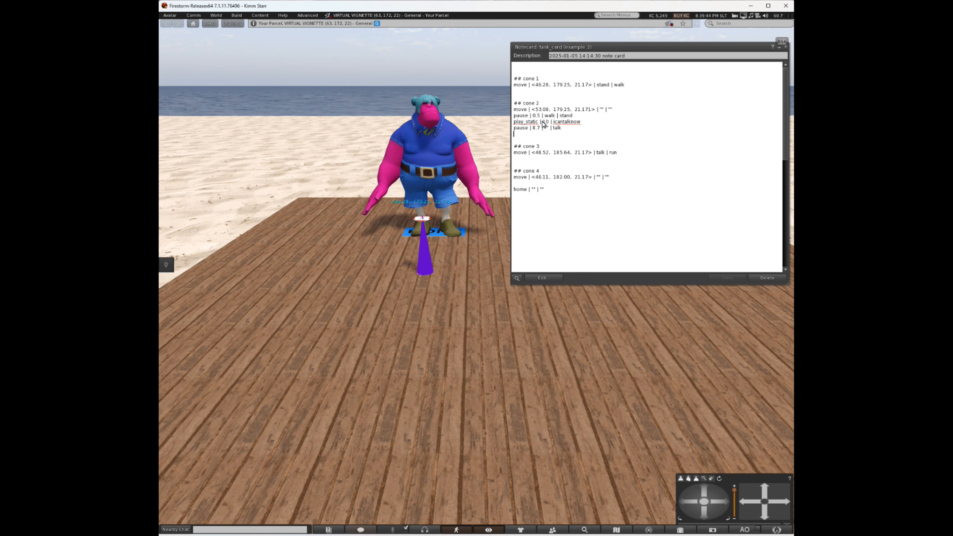
drag(545, 121, 549, 122)
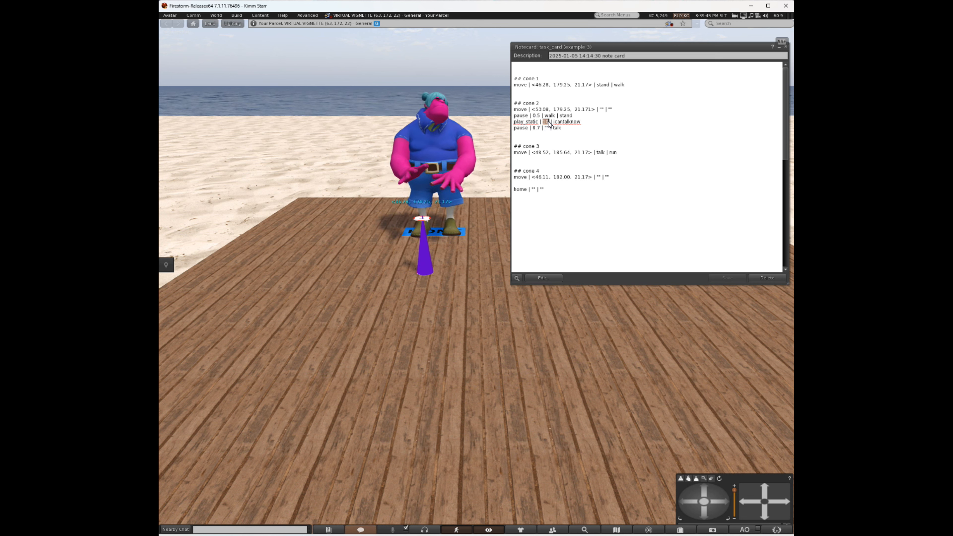
click(586, 122)
drag(553, 122, 585, 129)
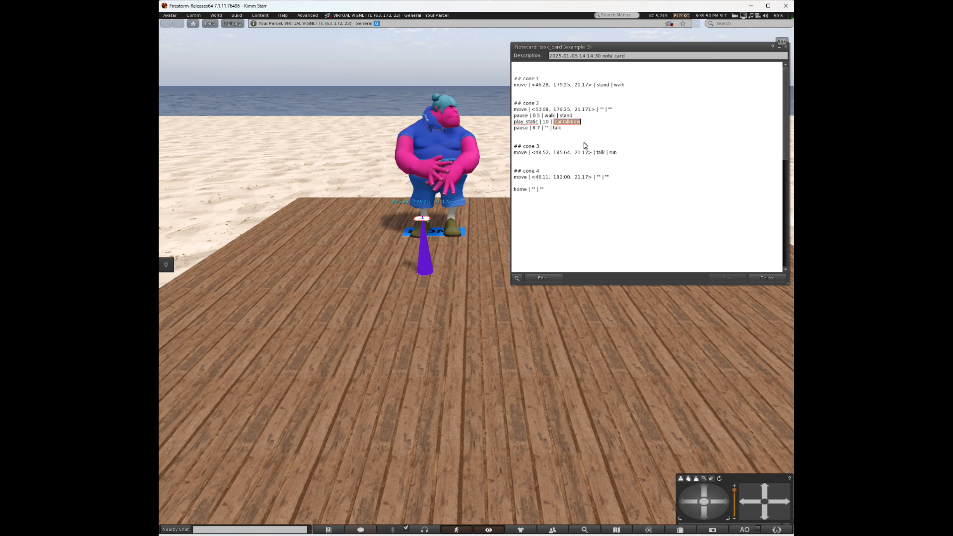
click(595, 122)
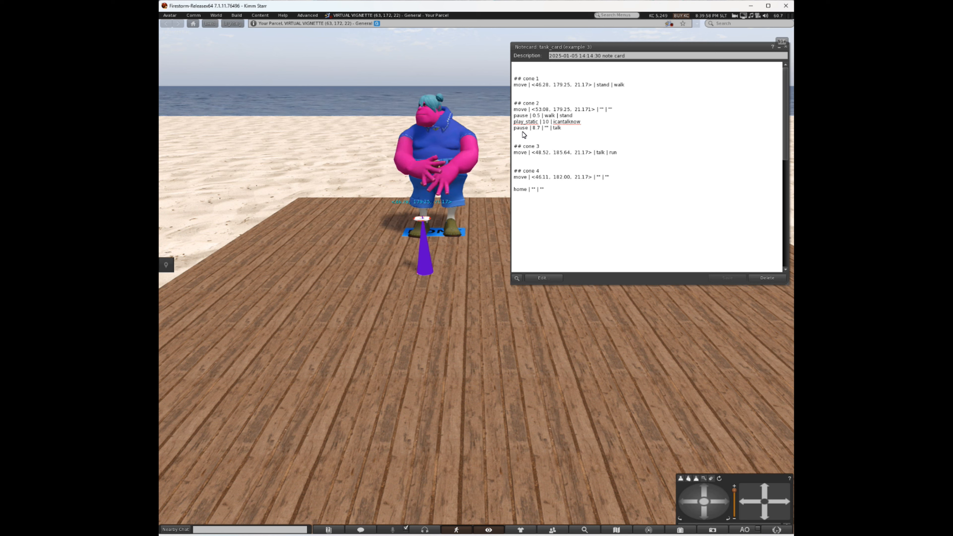
Examine the second pause line under cone 2, its duration, empty-quote cancel field and talk animation, against the stand animation above.
double_click(537, 128)
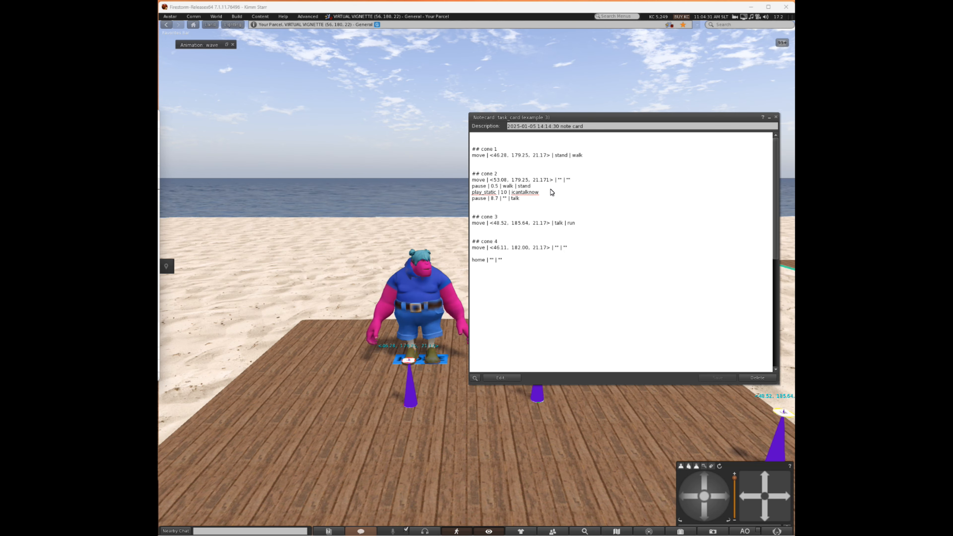
double_click(506, 199)
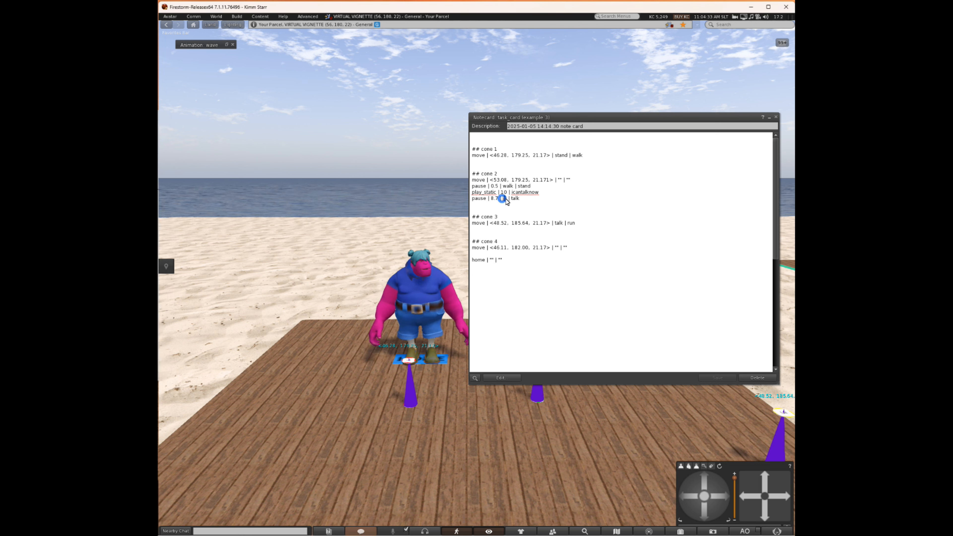
click(506, 199)
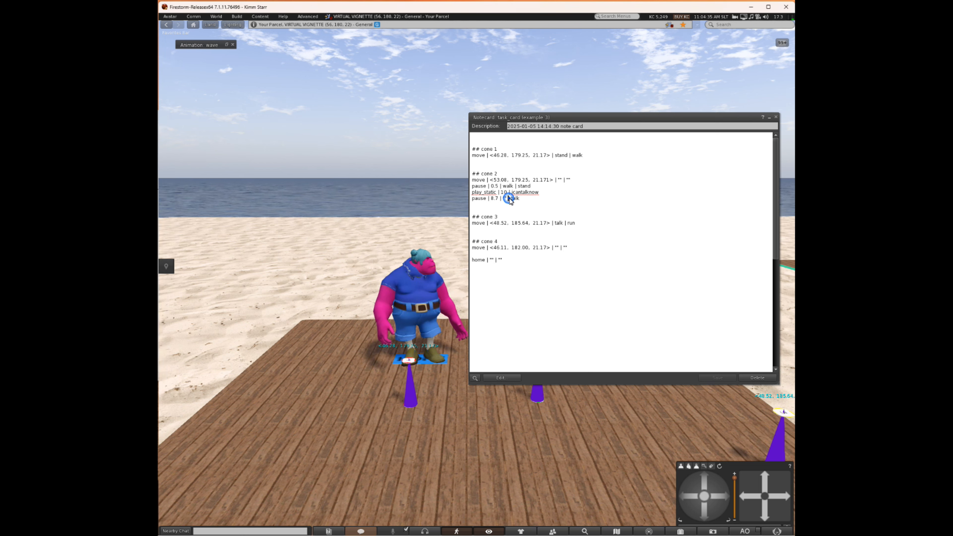
click(511, 208)
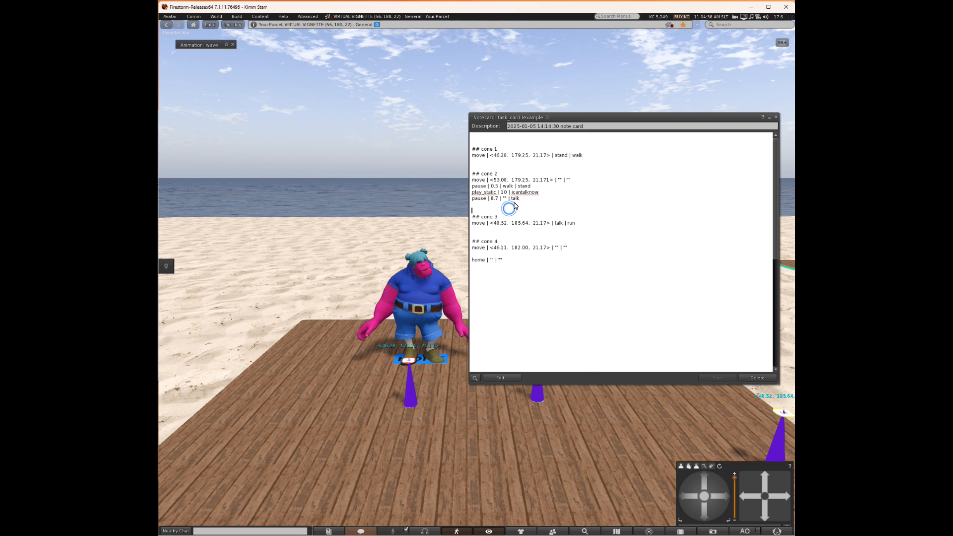
click(504, 186)
click(514, 210)
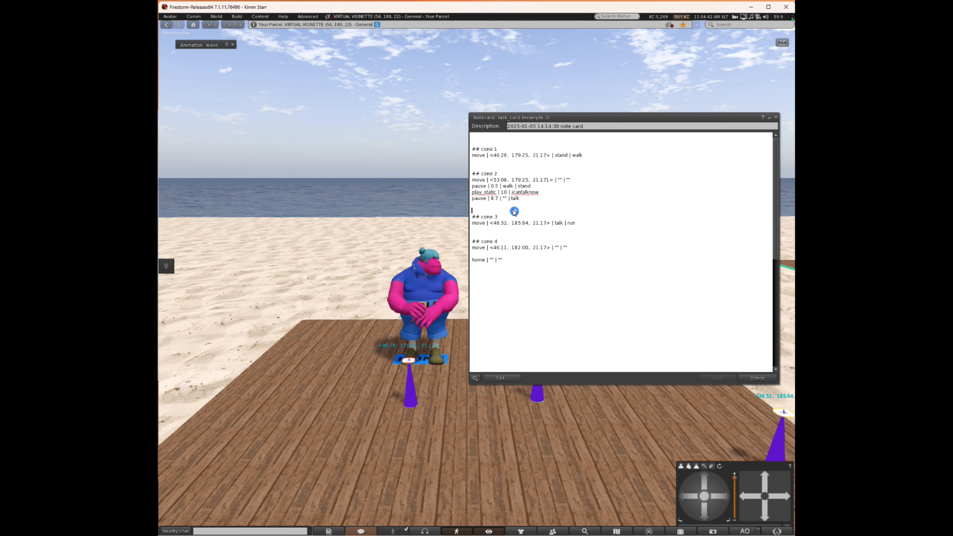
double_click(514, 199)
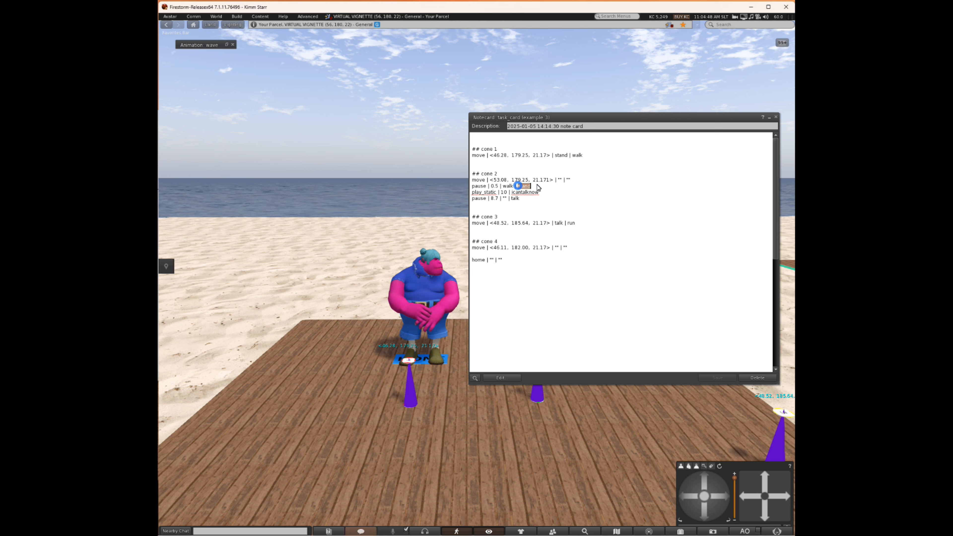
click(519, 203)
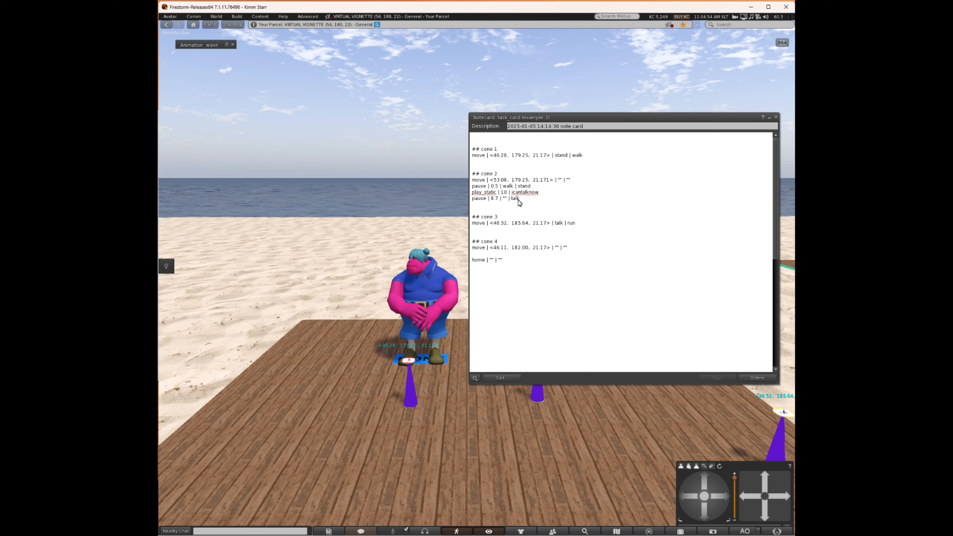
drag(512, 198, 526, 201)
click(526, 201)
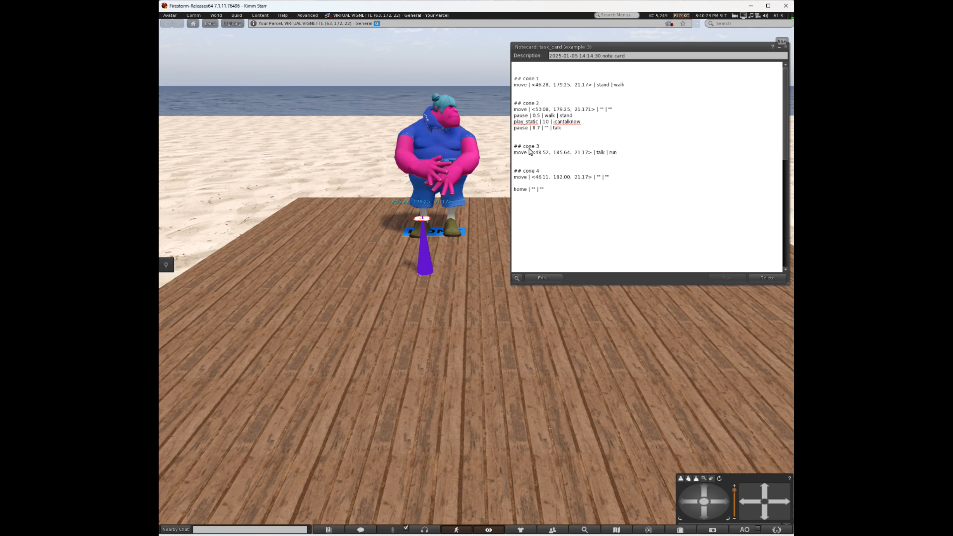
Examine the cone 3 move line with its talk and run animations and the empty-quote fields on the cone 4 move line.
triple_click(514, 147)
click(551, 166)
double_click(599, 152)
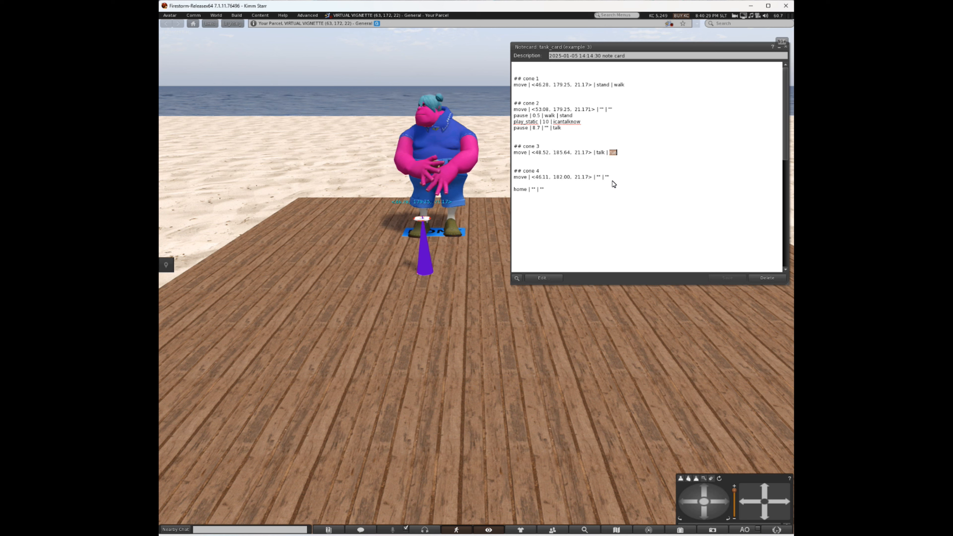
drag(595, 175, 610, 176)
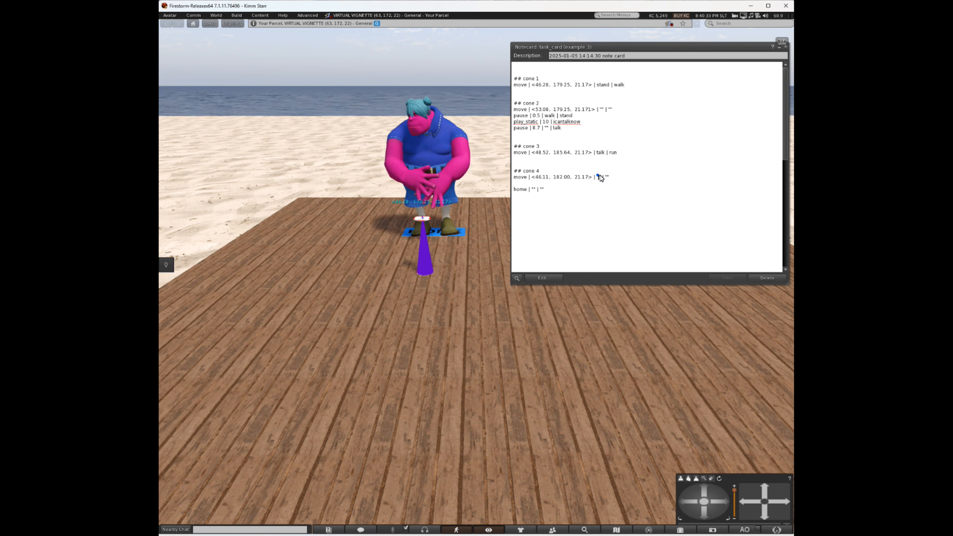
click(618, 182)
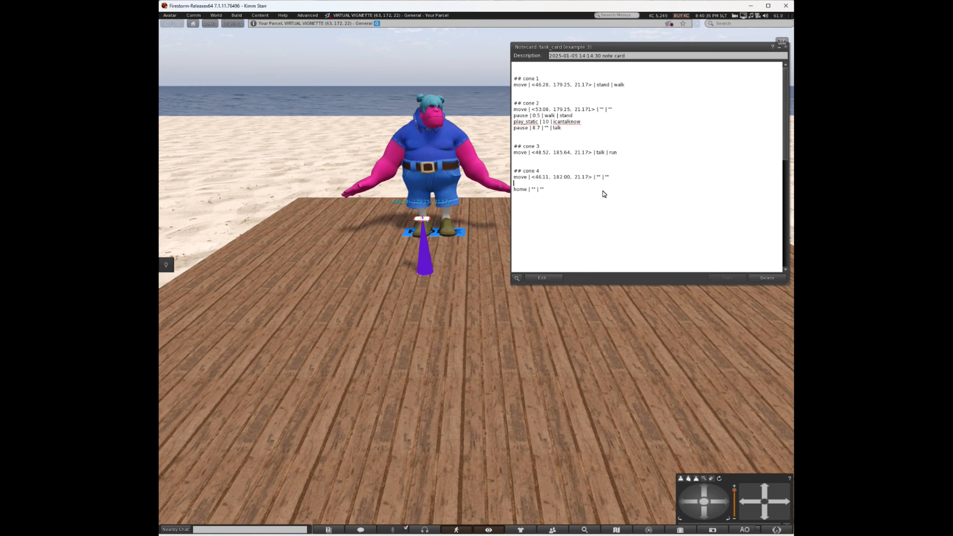
drag(596, 153, 623, 153)
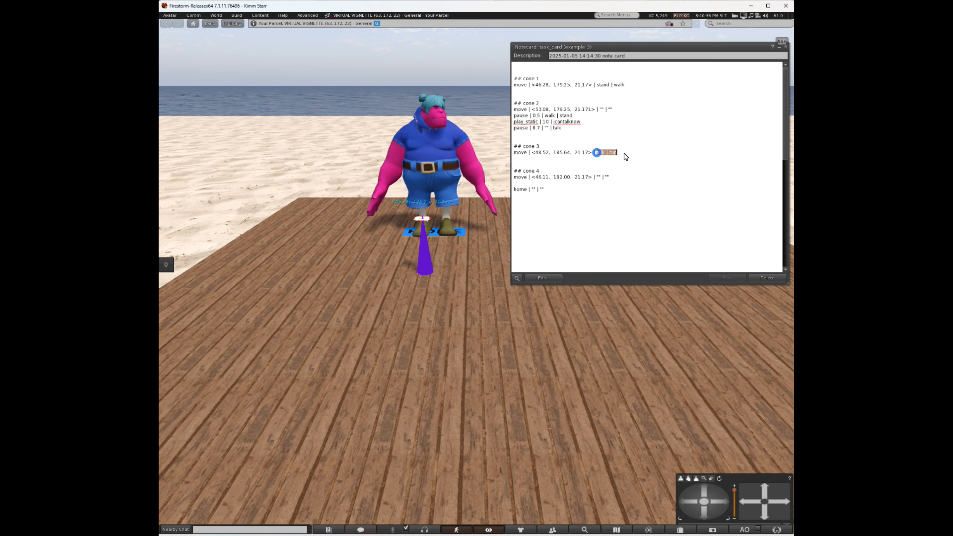
click(619, 178)
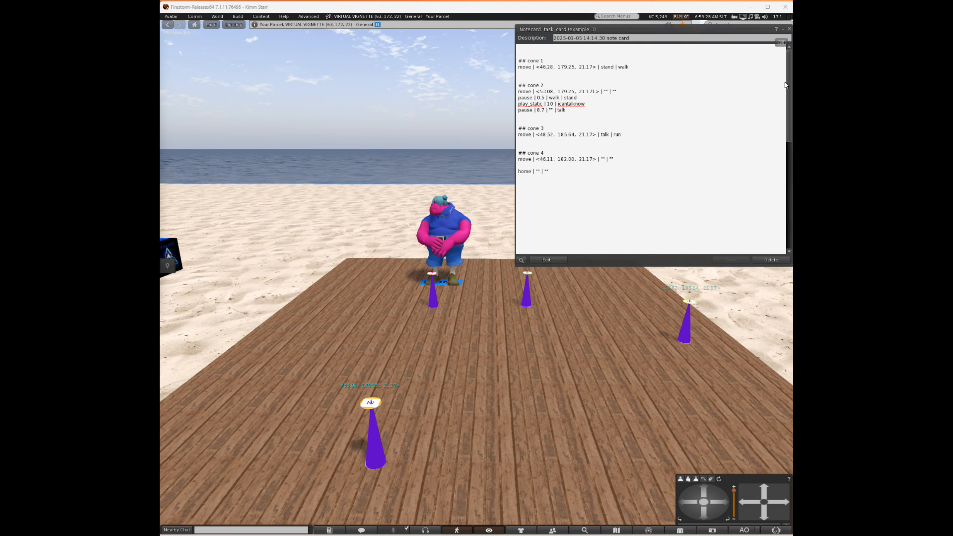
Examine the say, play and rotation command formats in the task card's instructions.
drag(789, 87, 786, 188)
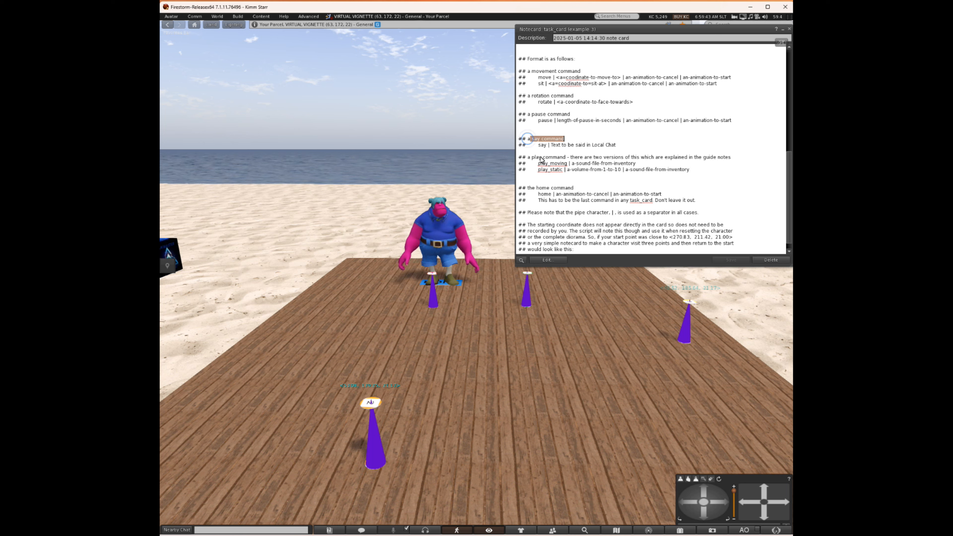
drag(529, 158, 572, 162)
click(632, 107)
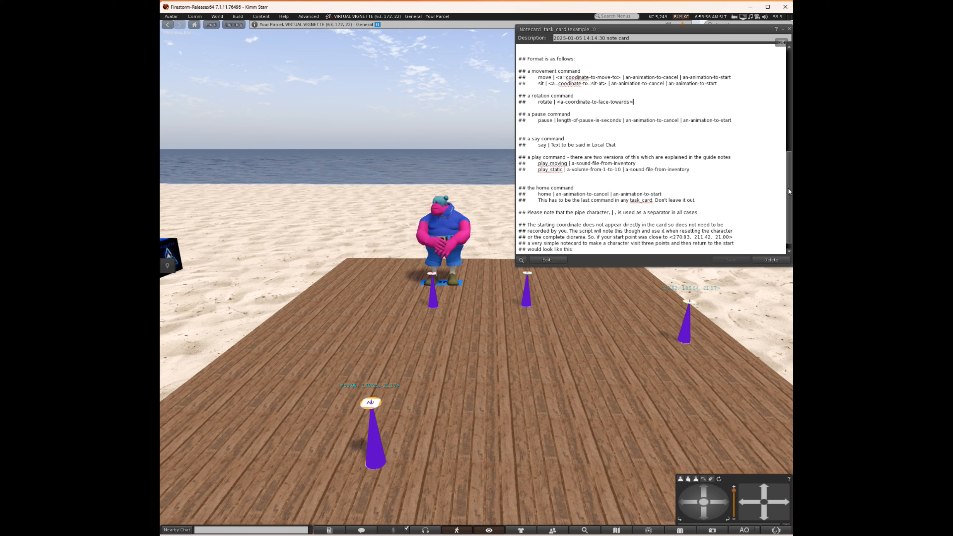
Touch the monster to run its task sequence with the cone commands in view, and examine the closing home line.
drag(788, 187, 790, 72)
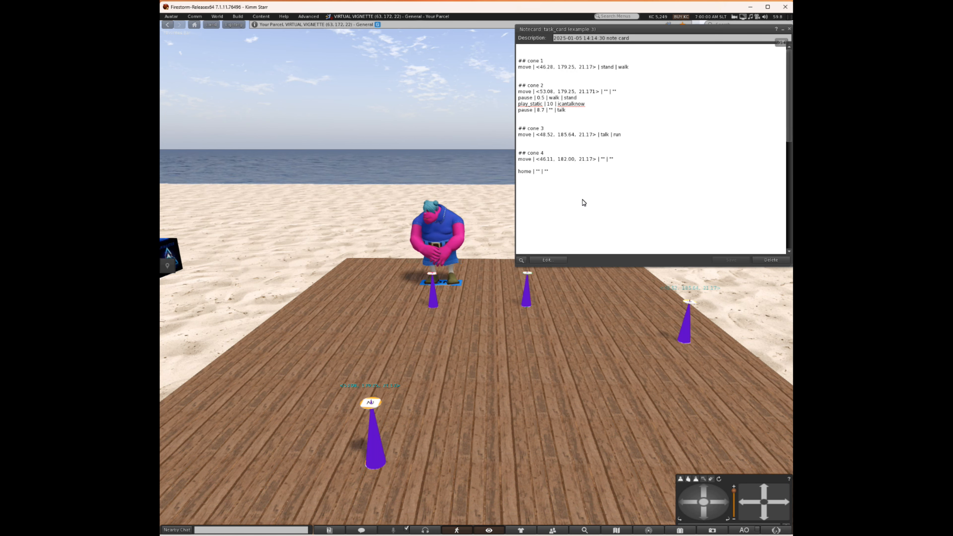
right_click(443, 227)
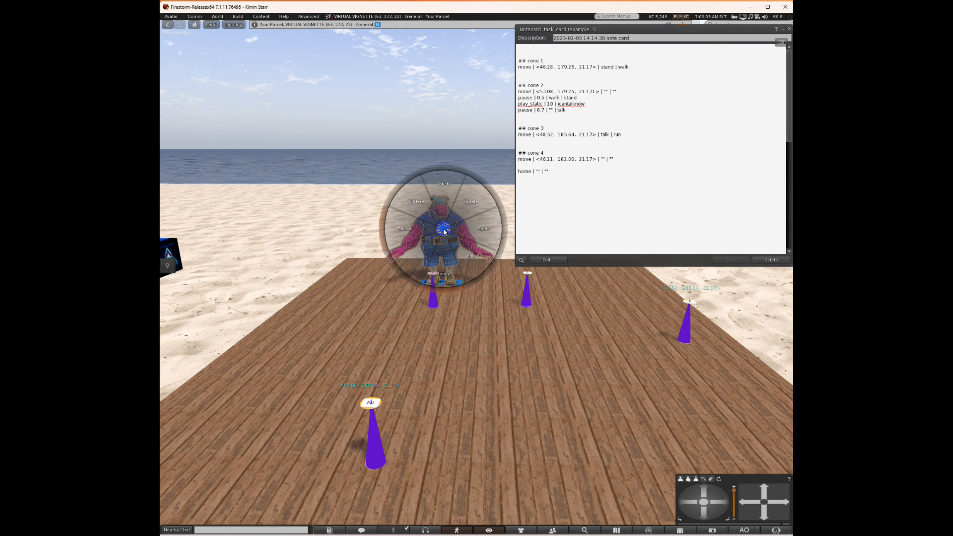
click(442, 201)
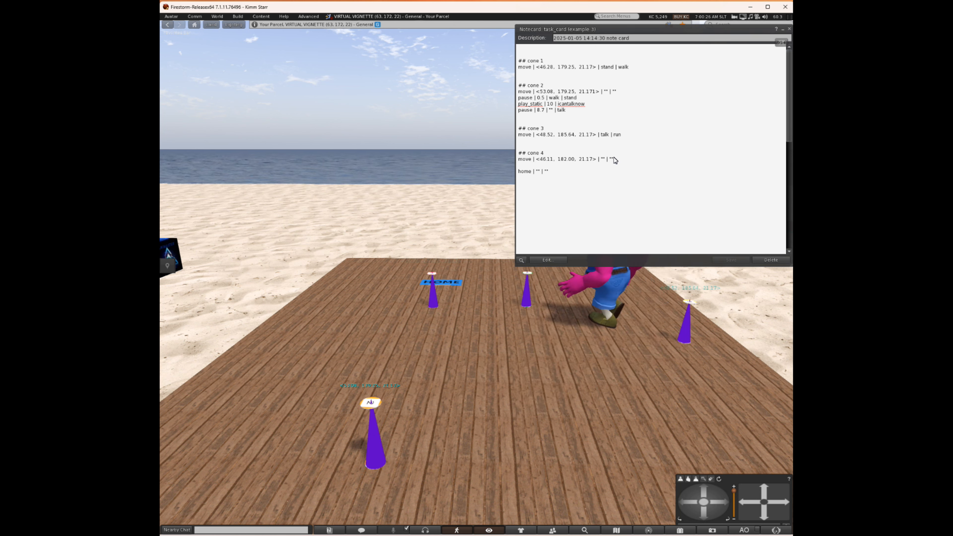
drag(519, 171, 566, 174)
click(607, 183)
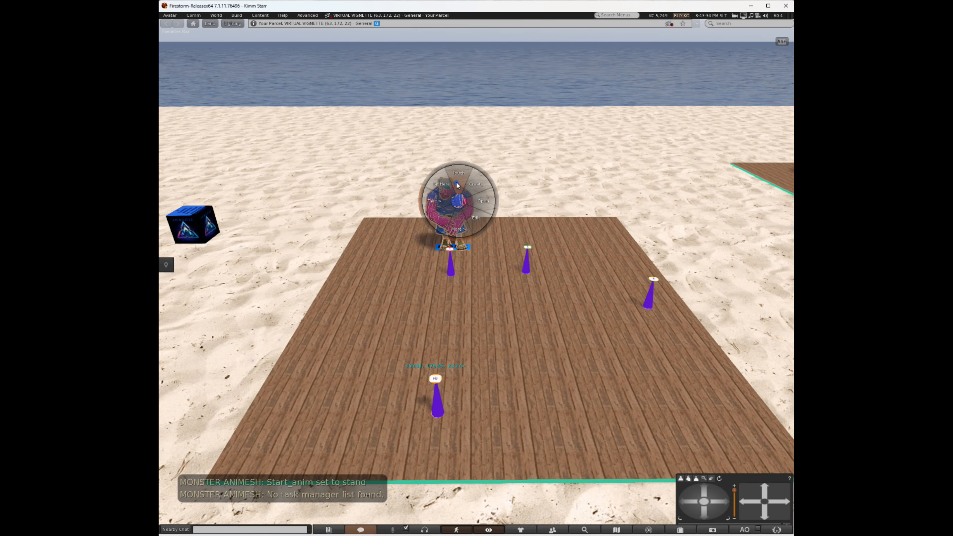
Start the monster's task sequence and bring the camera lower and closer to watch it perform among the cones.
click(457, 184)
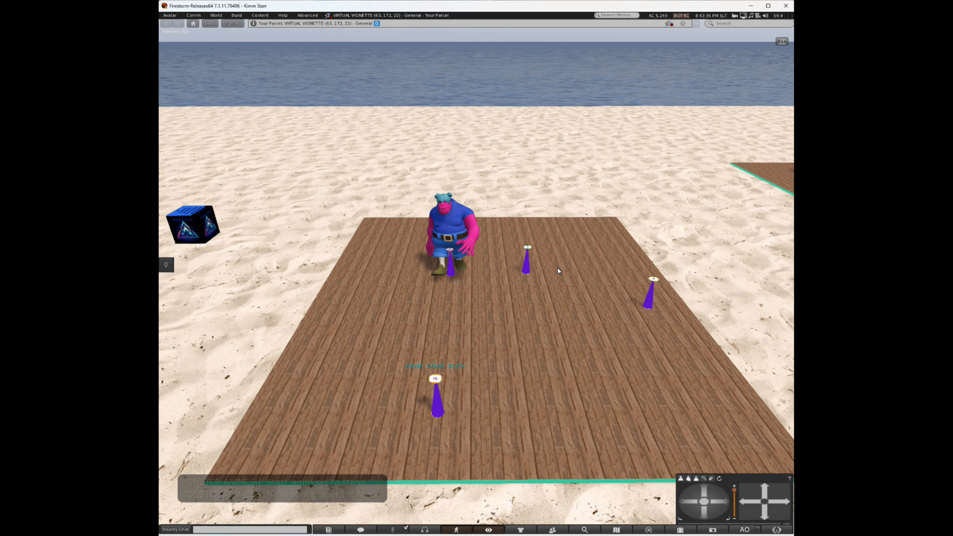
click(706, 517)
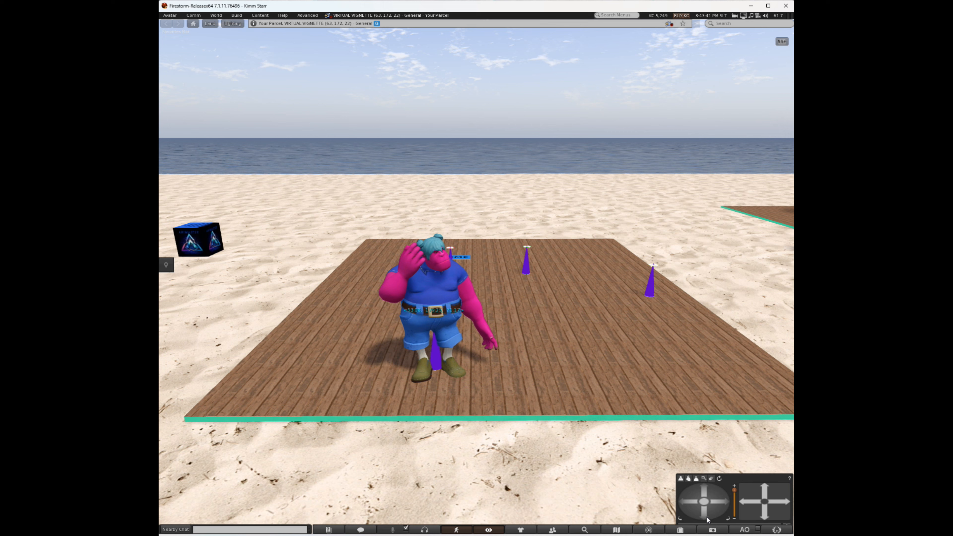
scroll(630, 481, up, 3)
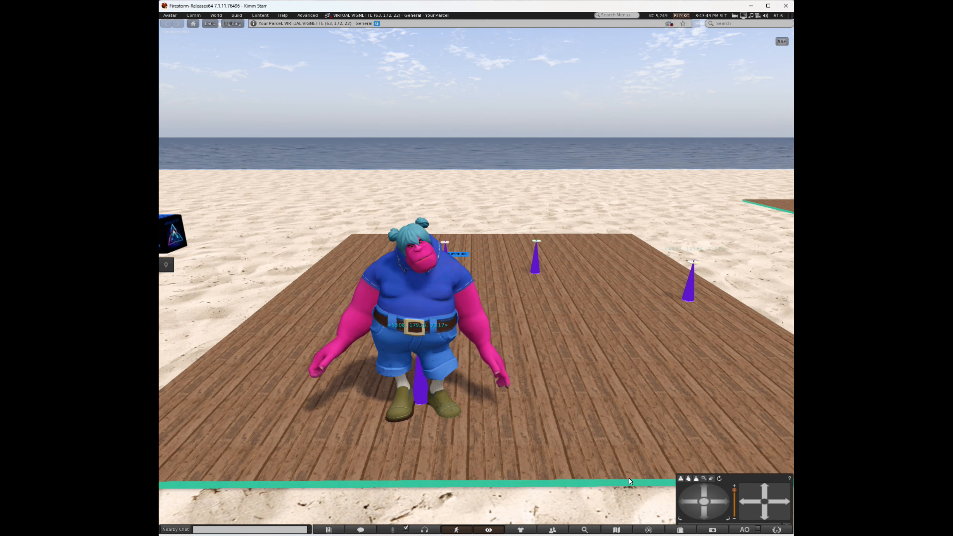